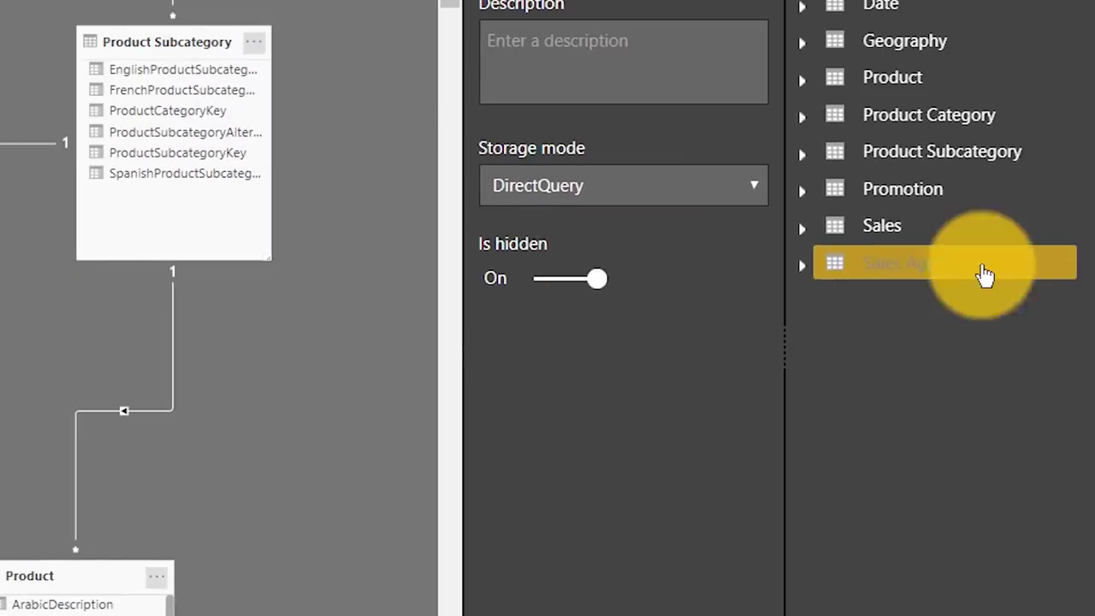
Step: Check the incremental refresh settings of the Sales Agg table and close them without changes
right_click(953, 275)
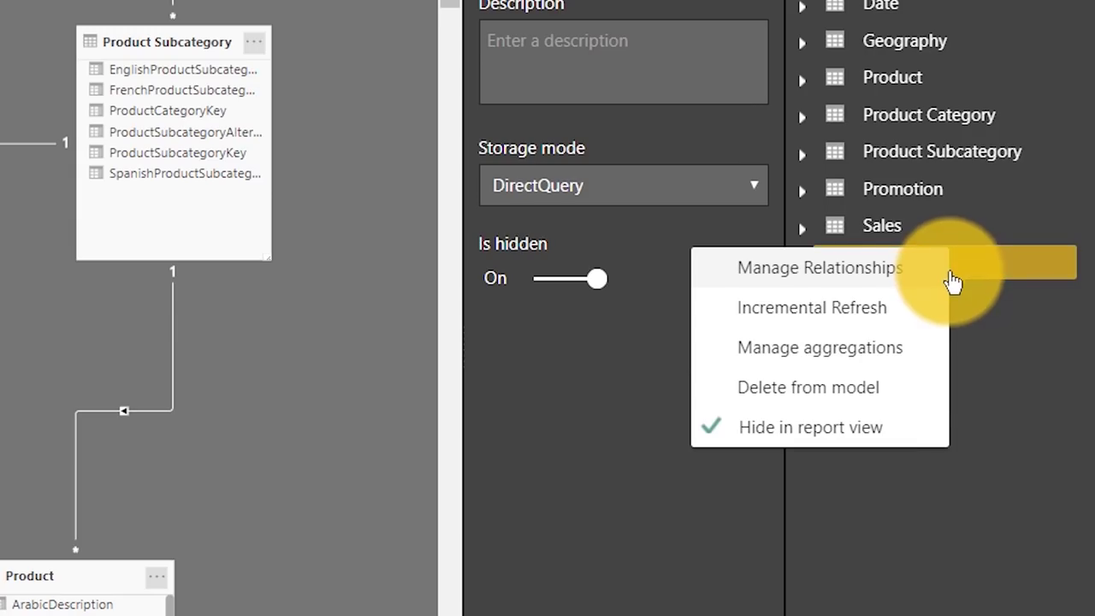
left_click(877, 313)
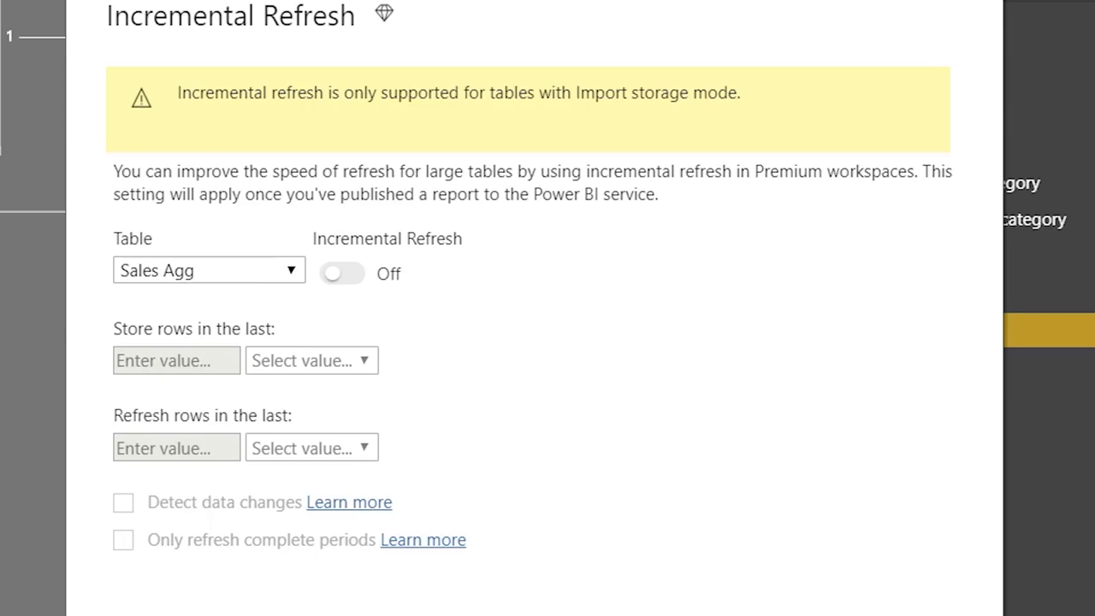
key("Escape")
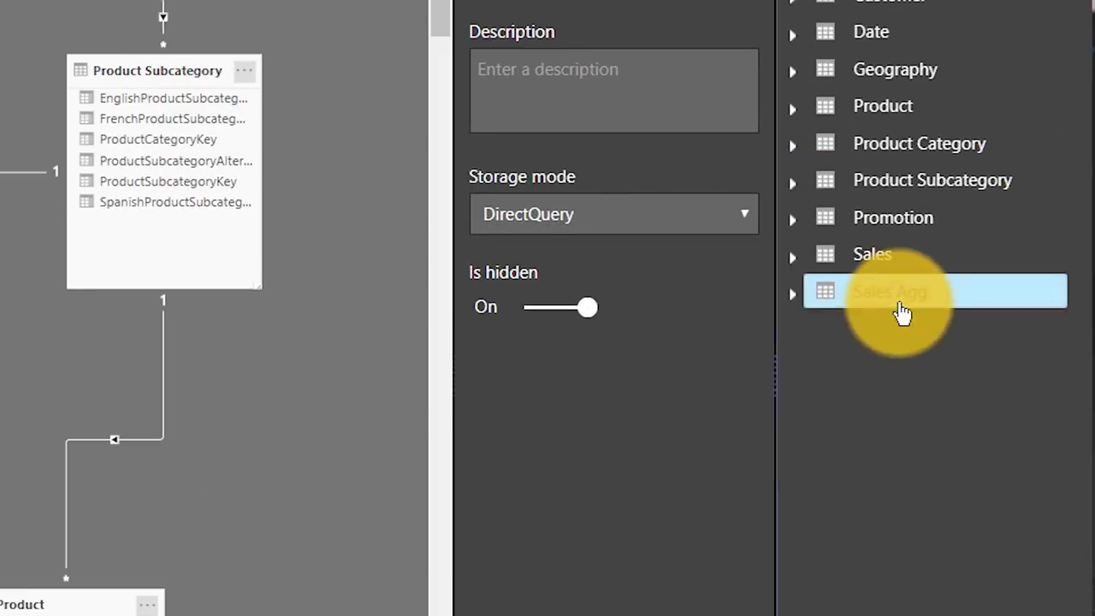
Step: Open the aggregation management settings for the Sales Agg table and review its list of aggregation columns
right_click(998, 262)
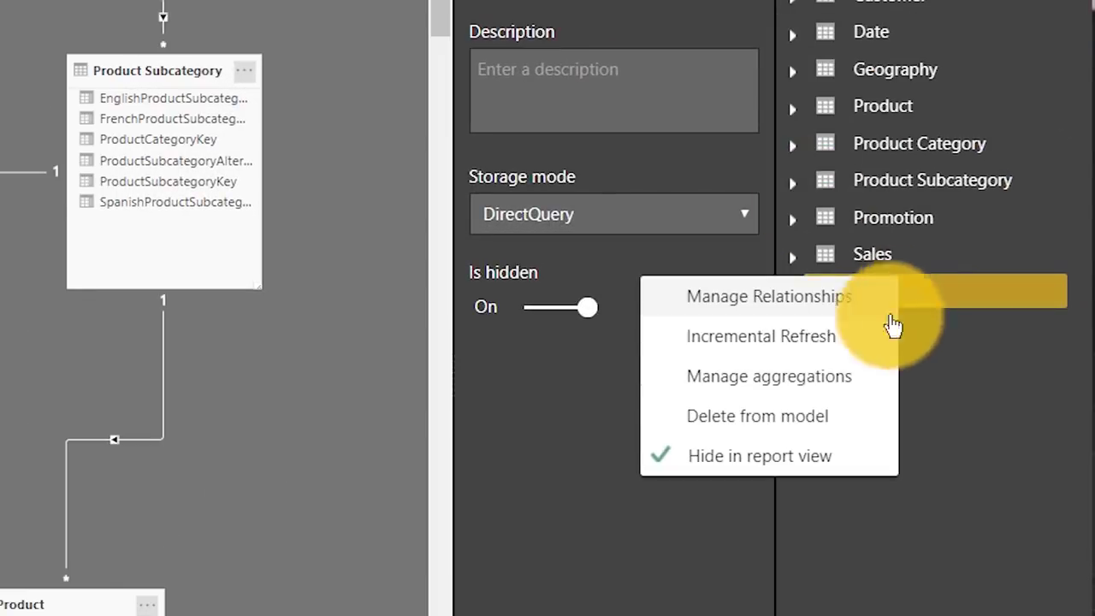
left_click(865, 385)
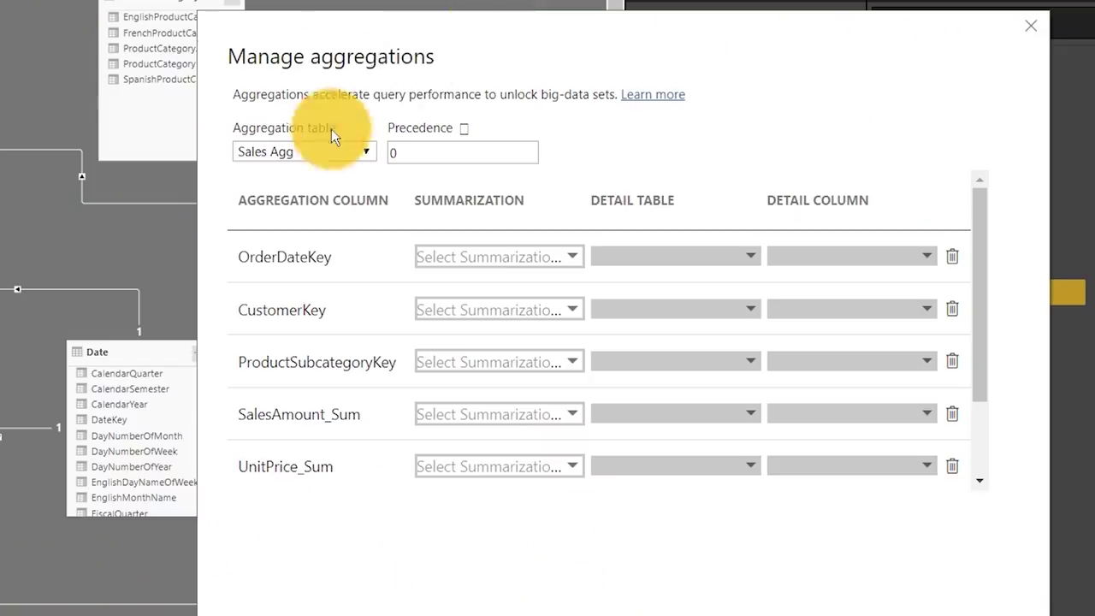
left_click(333, 151)
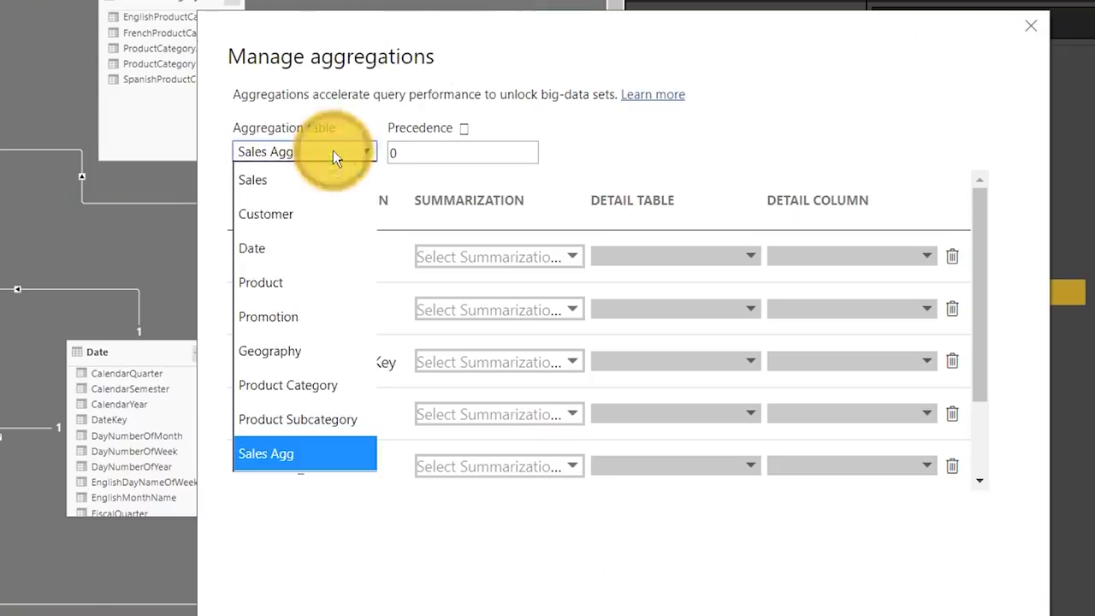
left_click(324, 156)
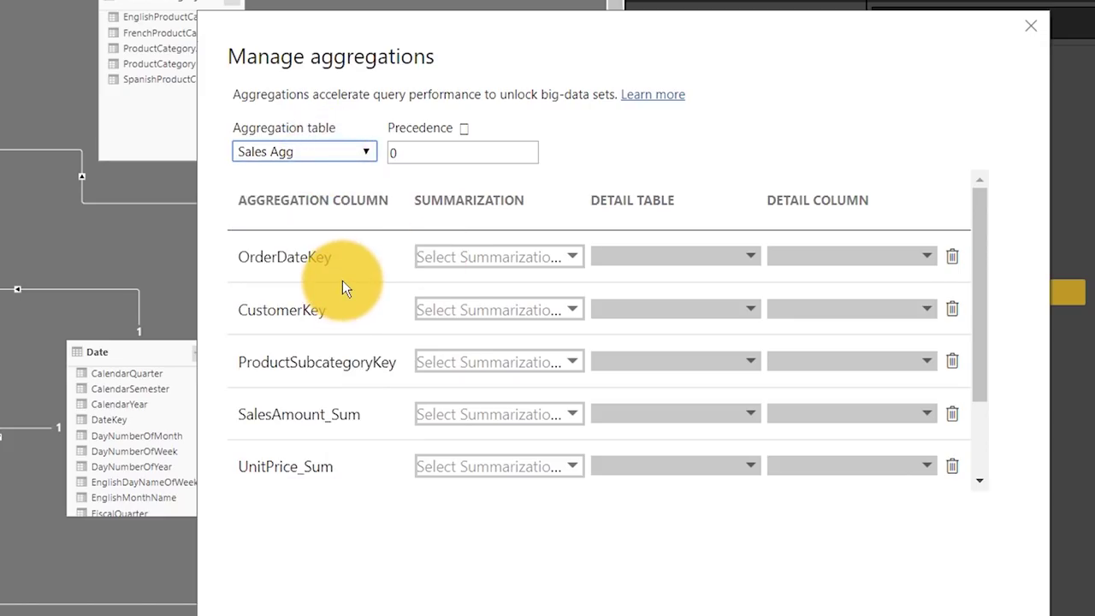
scroll(343, 281, "down", 2)
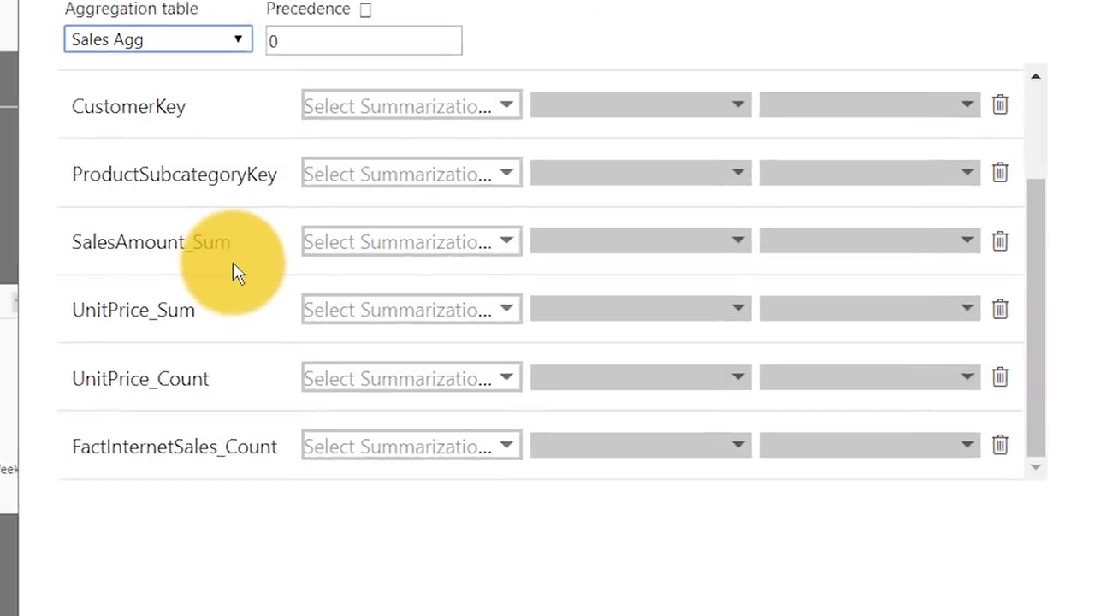
scroll(362, 322, "up", 2)
scroll(362, 321, "down", 2)
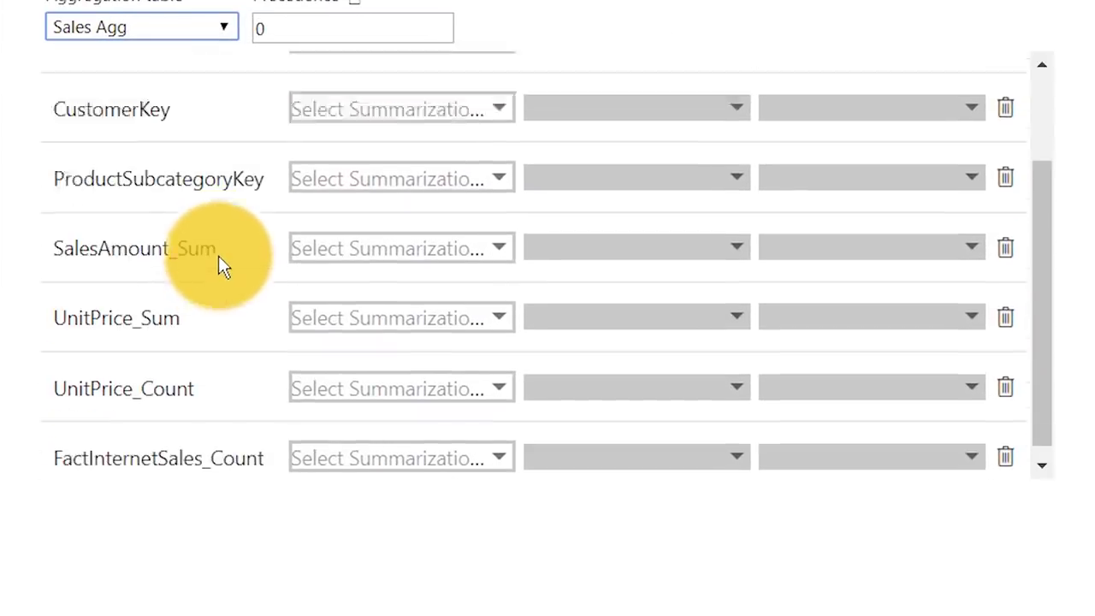
scroll(218, 256, "up", 2)
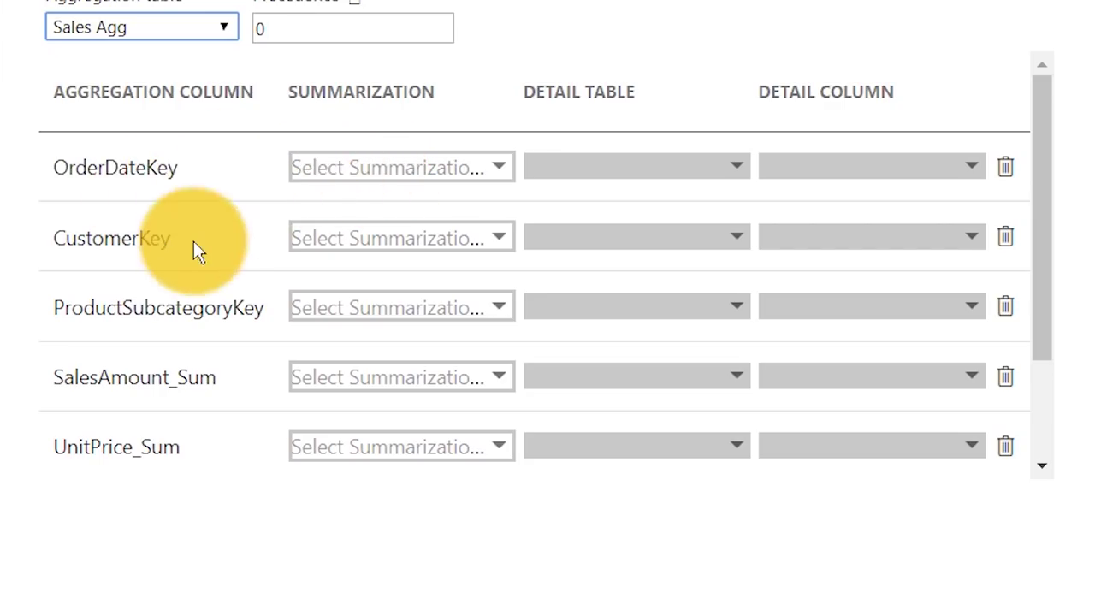
Step: Map the SalesAmount_Sum aggregation column to the Sum of the SalesAmount column in the Sales detail table
scroll(144, 280, "down", 2)
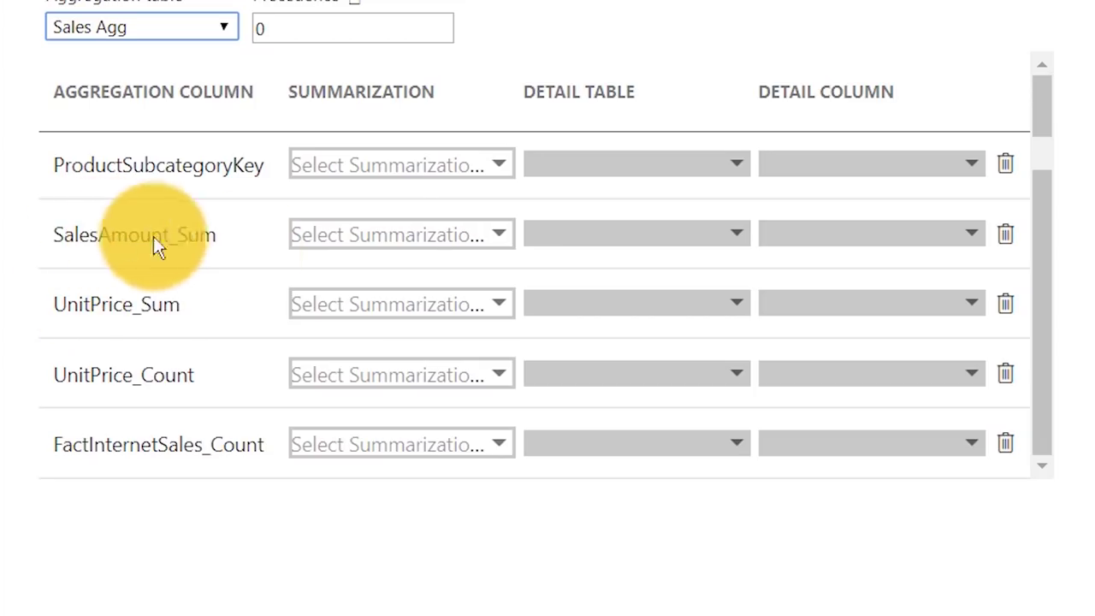
left_click(399, 247)
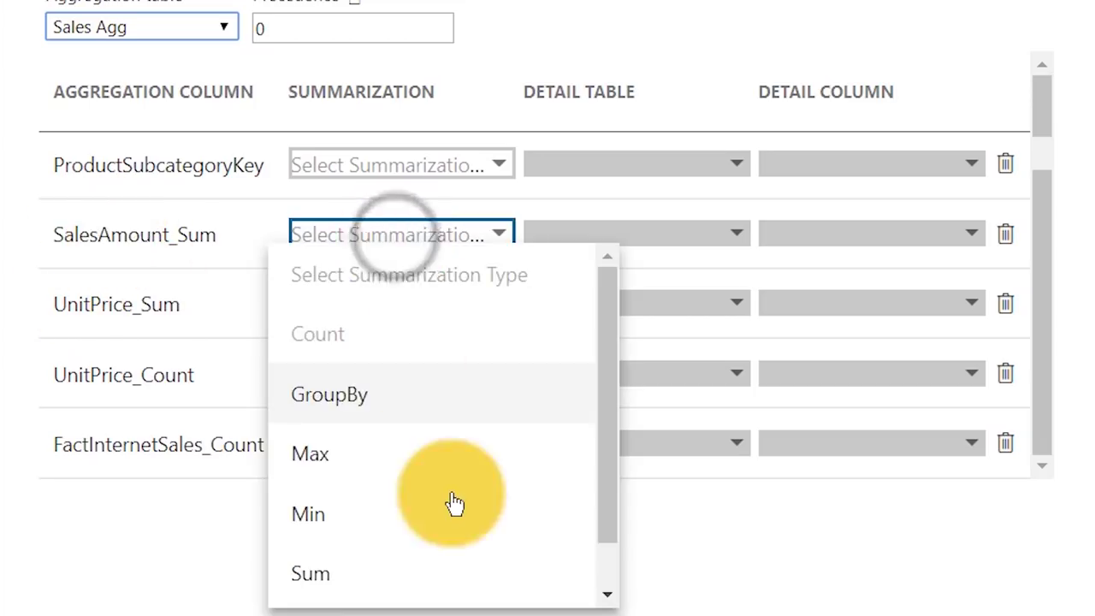
scroll(446, 514, "down", 1)
left_click(445, 525)
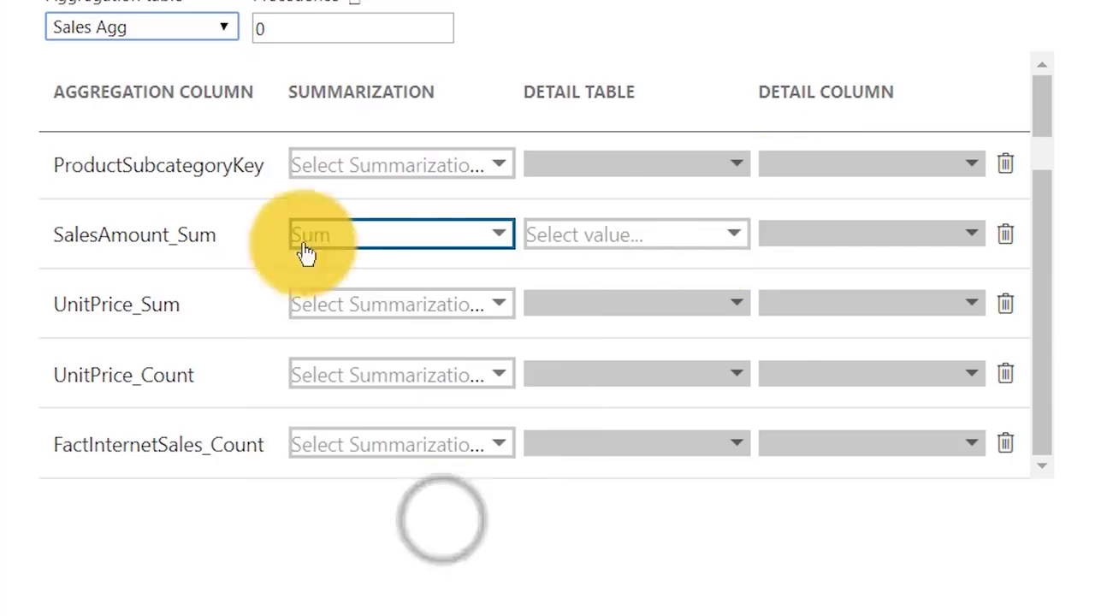
left_click(719, 235)
left_click(717, 273)
left_click(872, 247)
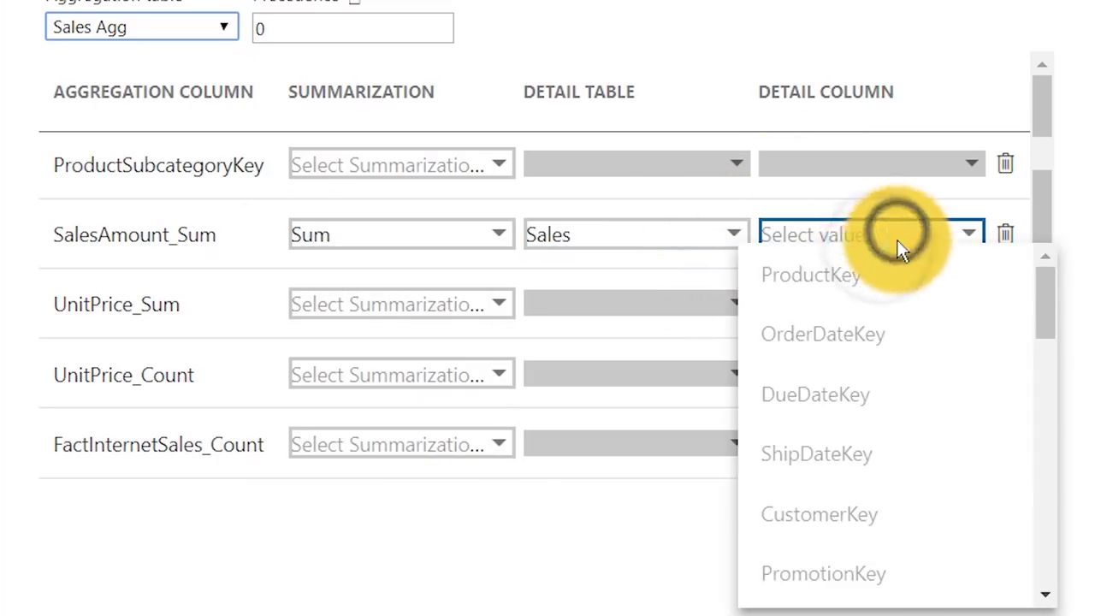
scroll(957, 391, "down", 5)
scroll(957, 391, "down", 5)
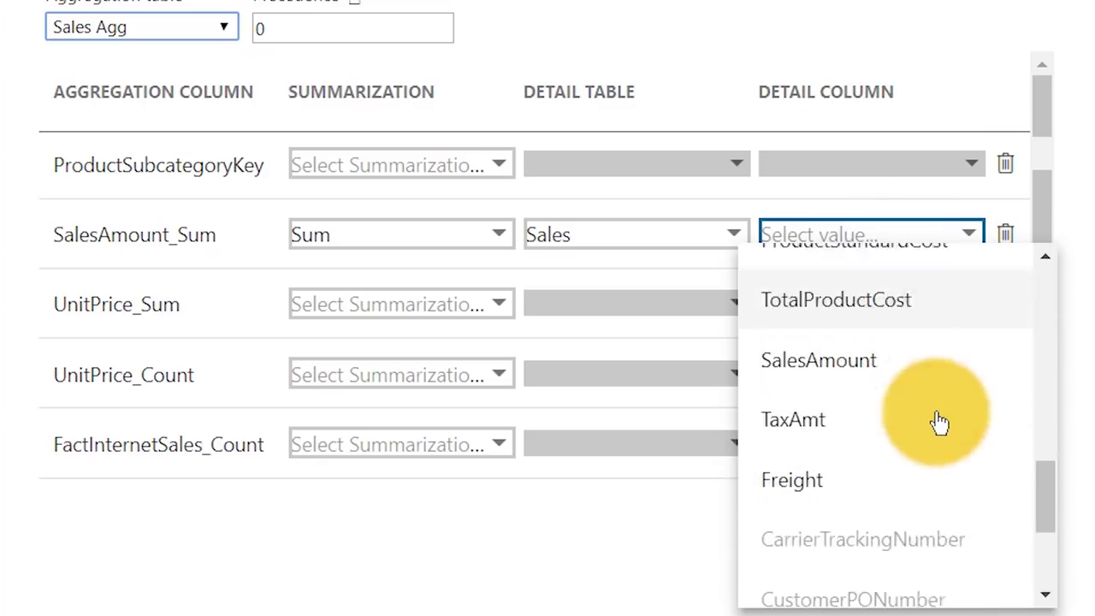
left_click(931, 369)
left_click(139, 266)
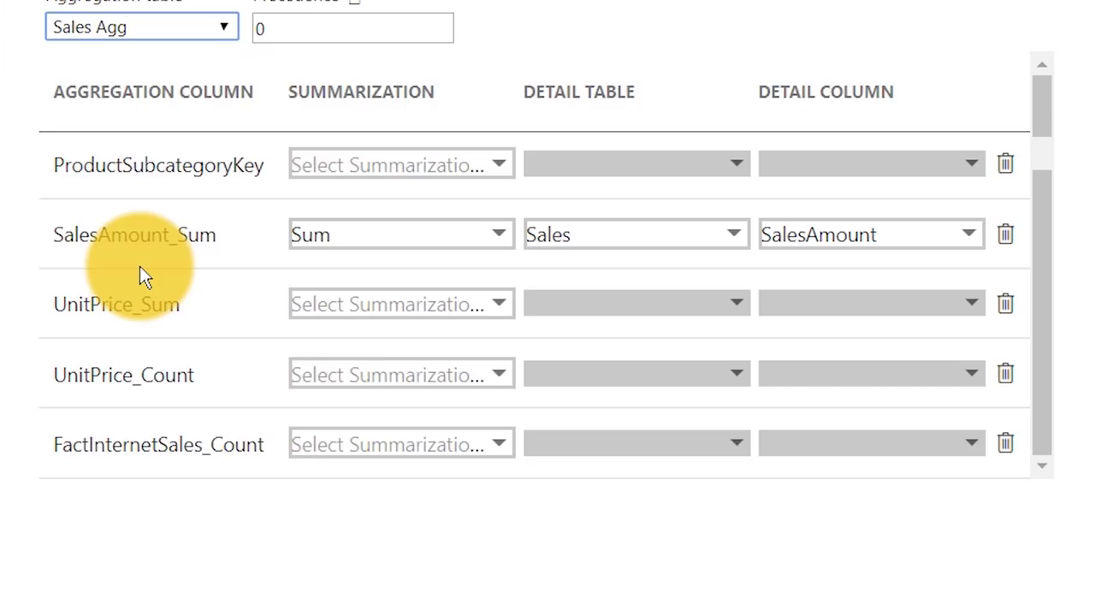
Step: Map the UnitPrice_Sum aggregation column to the Sum of the UnitPrice column in the Sales detail table
left_click(352, 319)
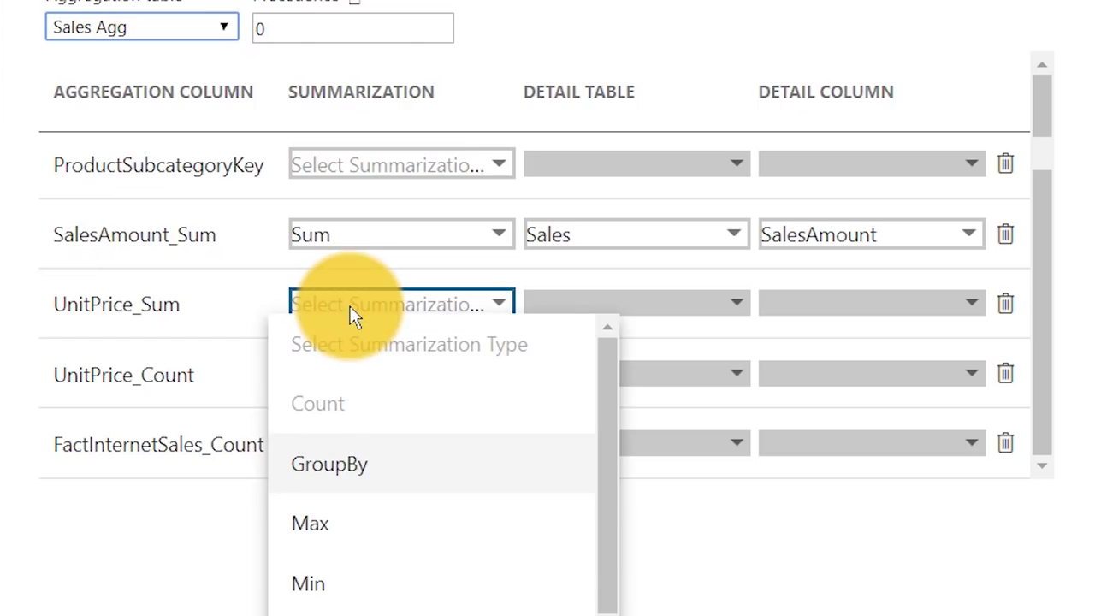
scroll(494, 526, "down", 1)
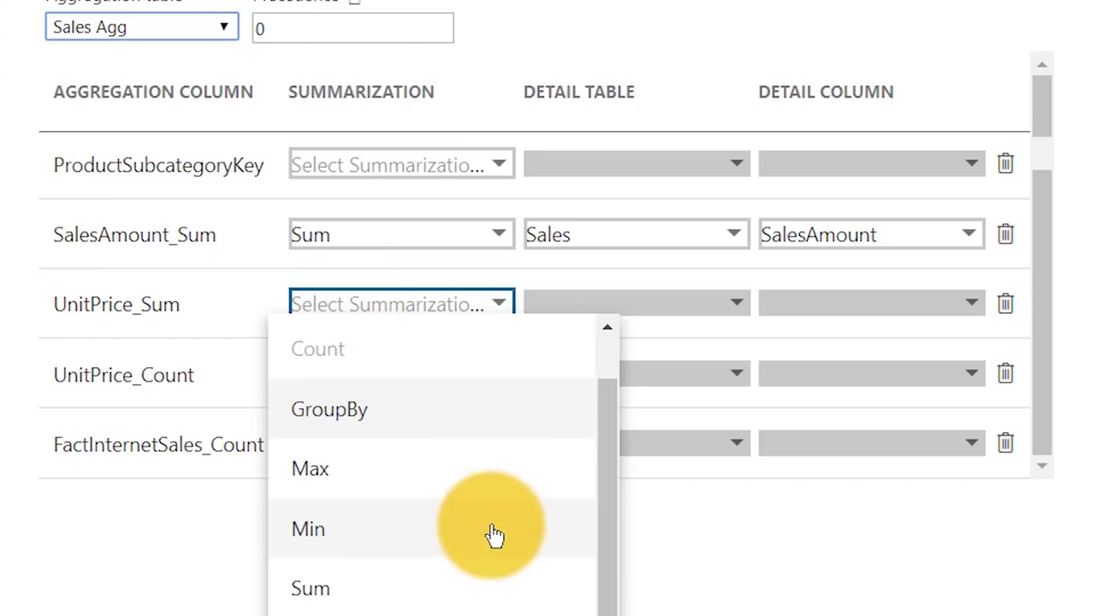
left_click(498, 583)
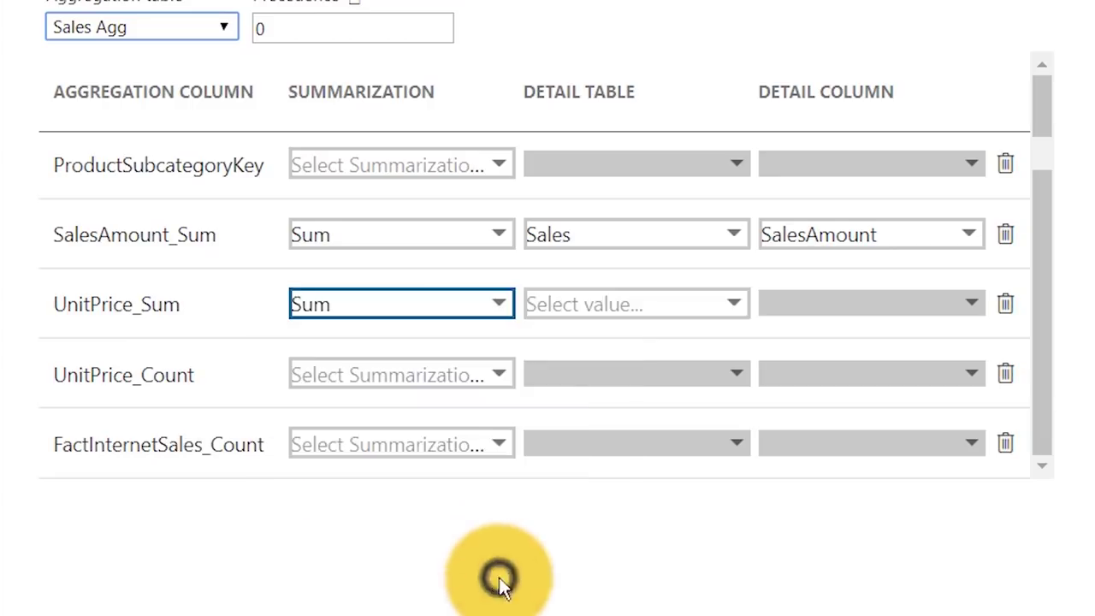
left_click(676, 316)
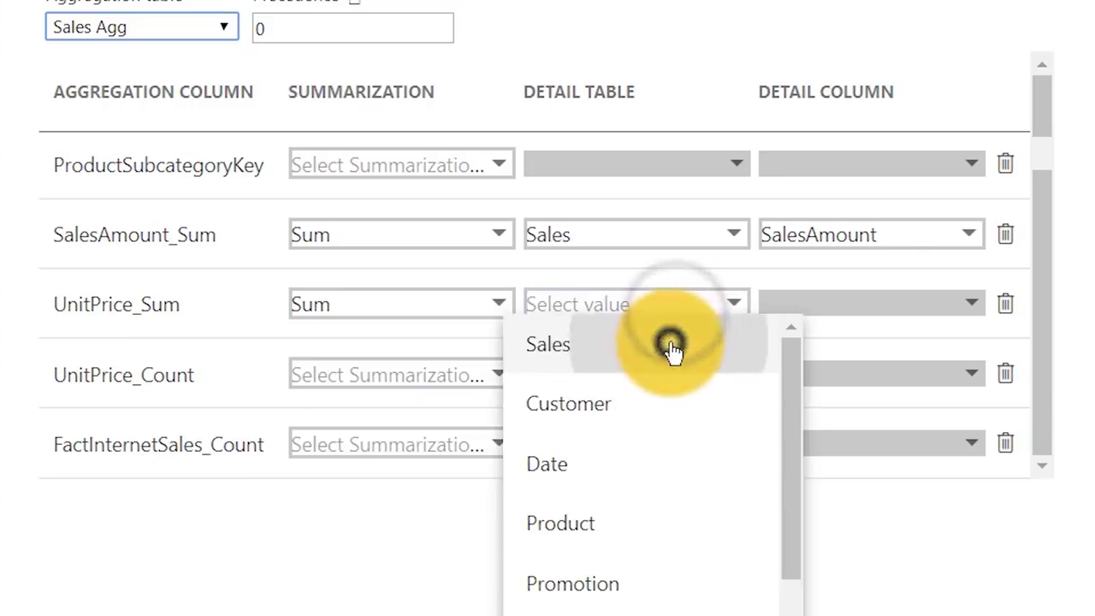
left_click(670, 351)
left_click(890, 312)
scroll(904, 393, "down", 7)
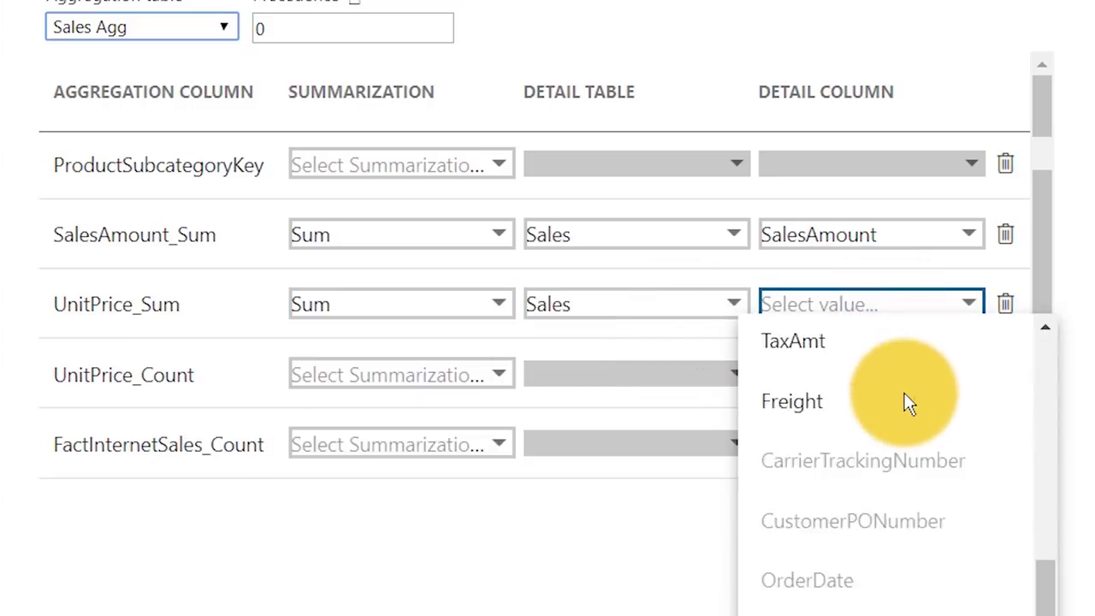
scroll(905, 393, "up", 2)
scroll(904, 411, "down", 2)
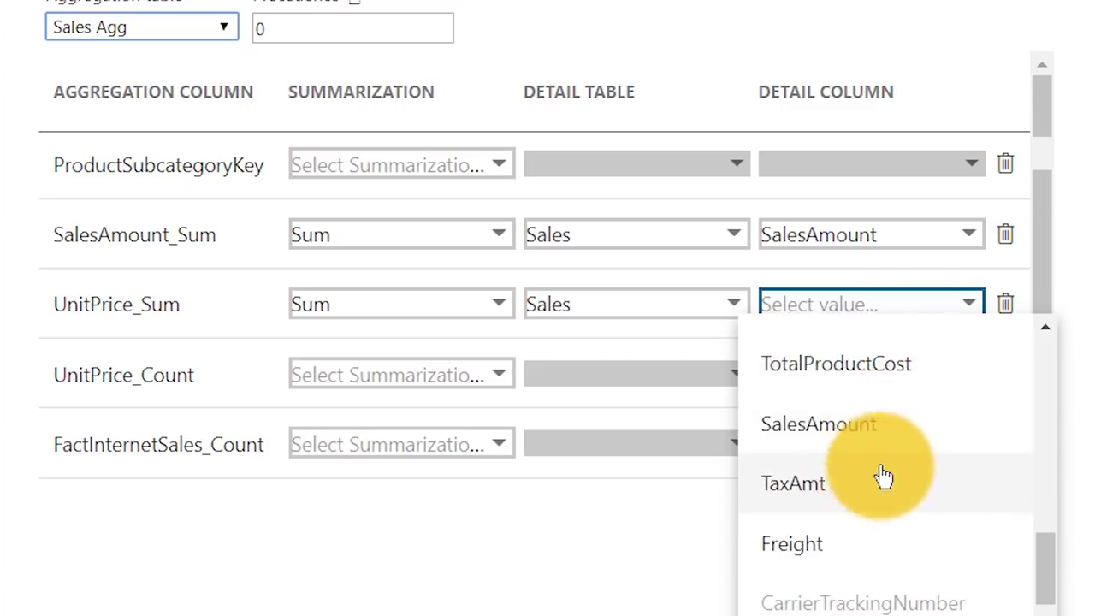
scroll(887, 476, "up", 3)
left_click(800, 350)
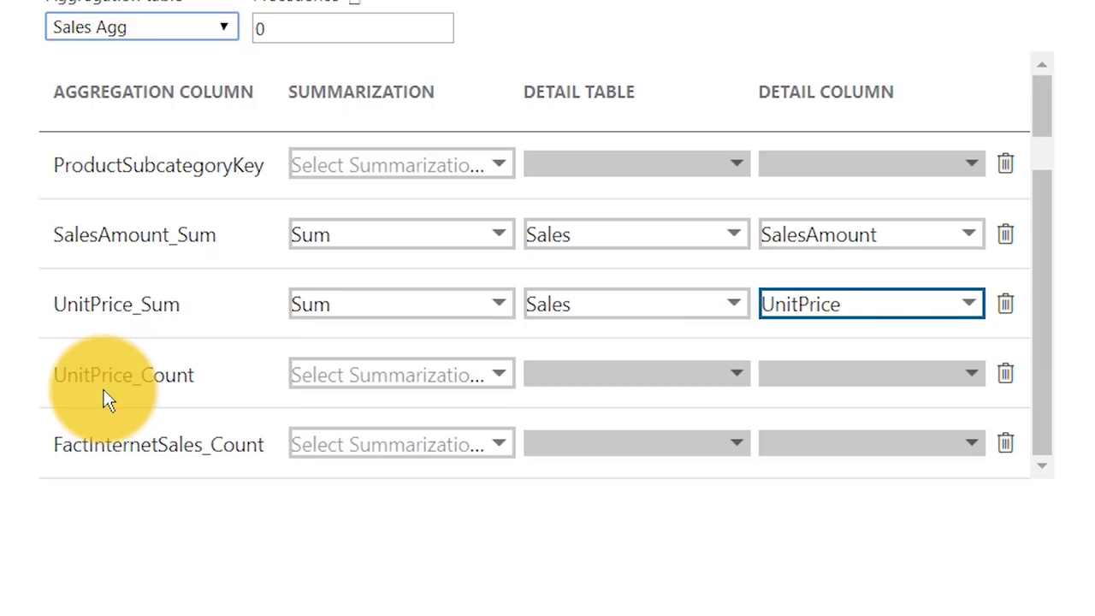
Step: Map the UnitPrice_Count aggregation column to the Count of the UnitPrice column in the Sales detail table
left_click(452, 373)
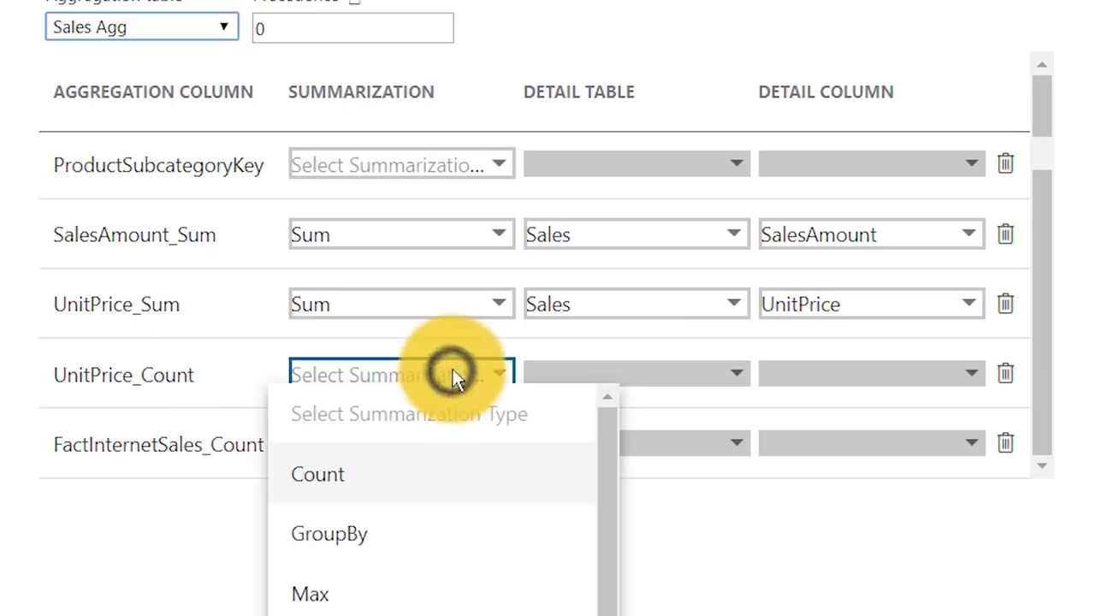
left_click(430, 477)
left_click(668, 375)
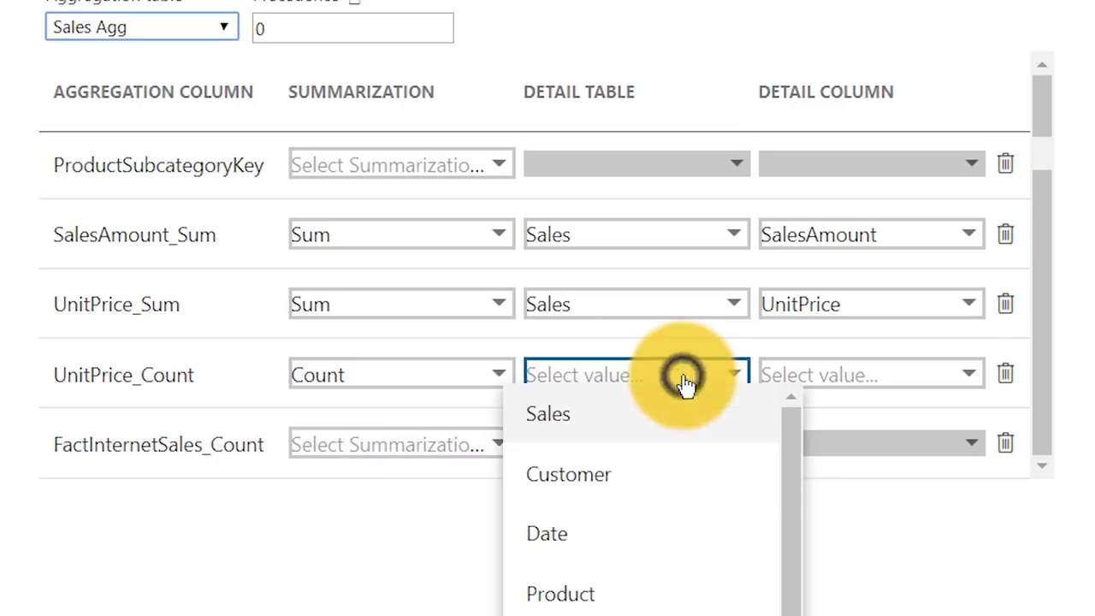
left_click(663, 433)
left_click(850, 371)
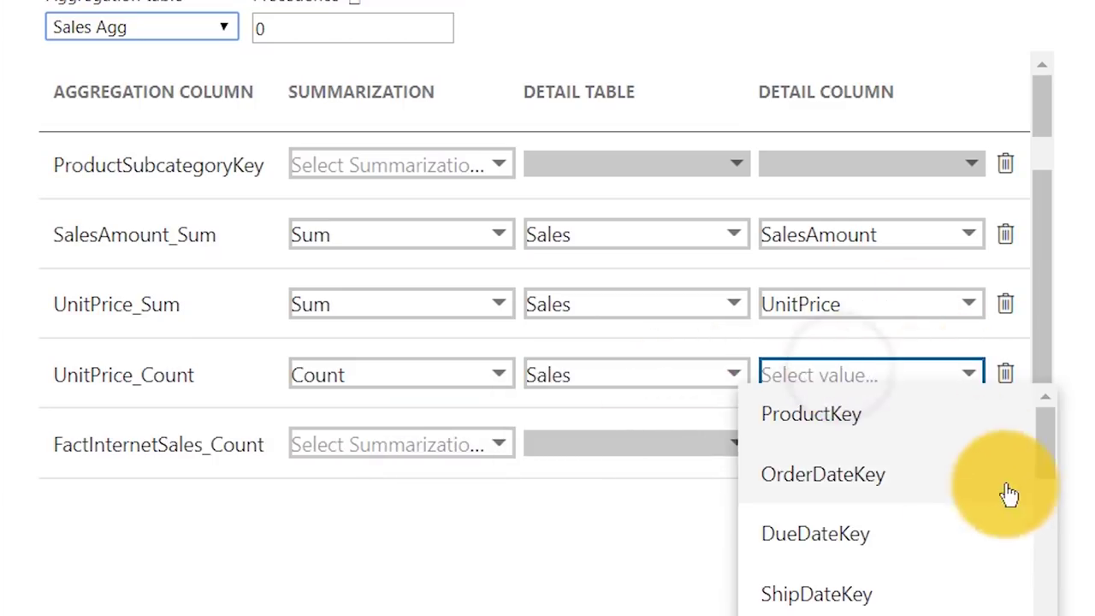
scroll(1010, 495, "down", 5)
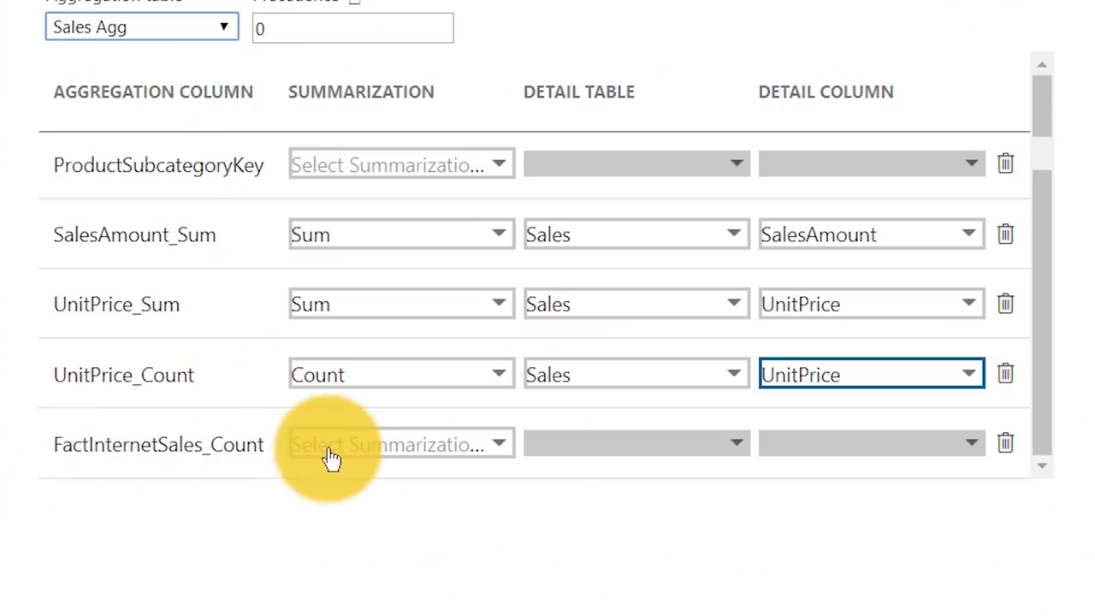
Step: Set FactInternetSales_Count to Count table rows with Sales as its detail table, and apply all the aggregations
left_click(356, 463)
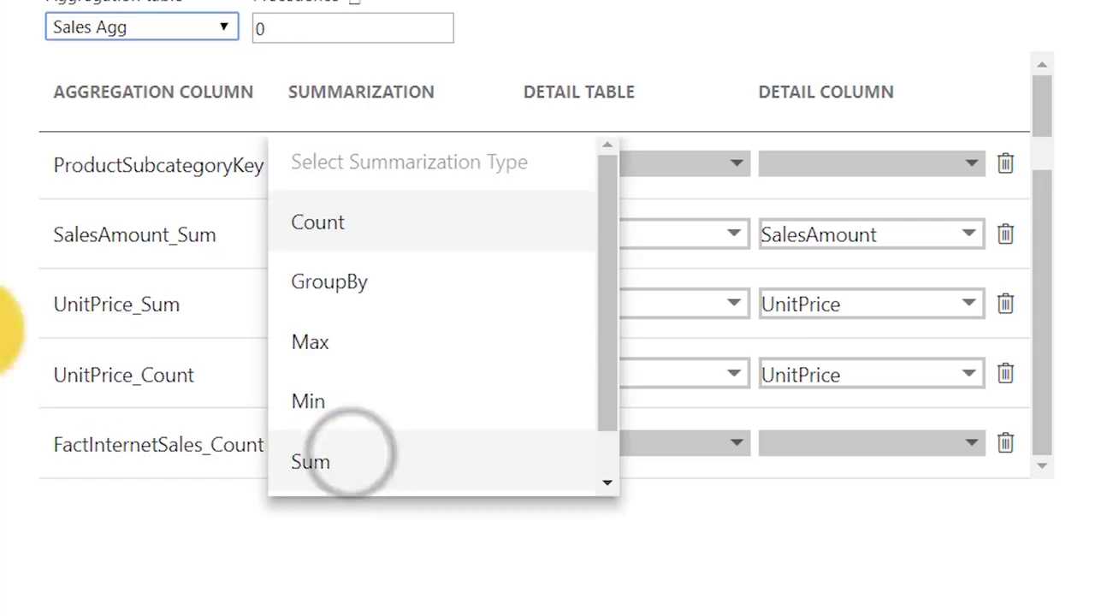
scroll(483, 427, "down", 1)
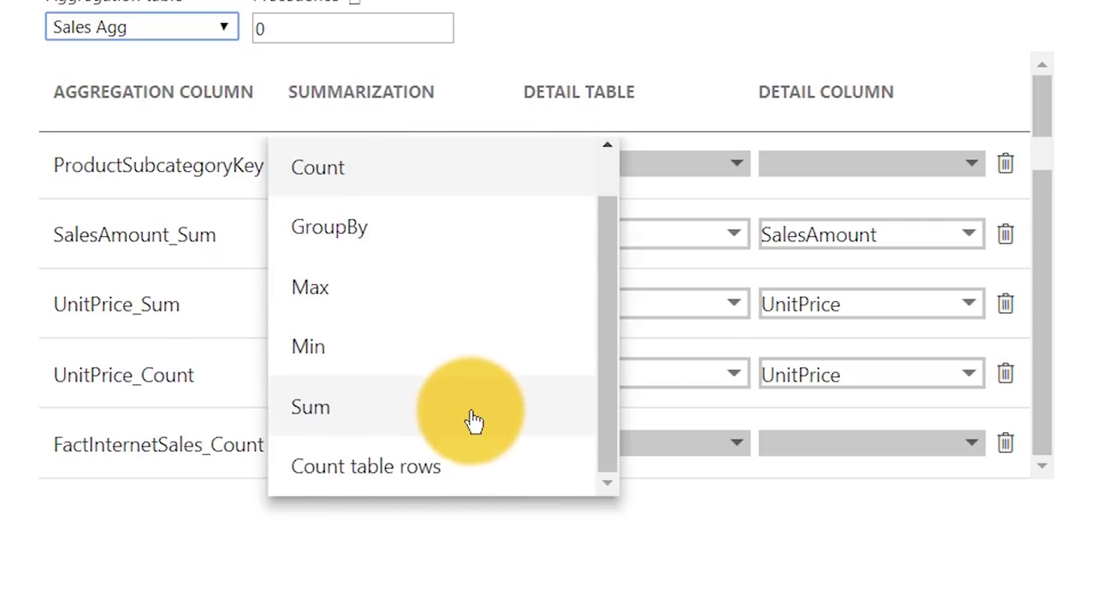
left_click(450, 472)
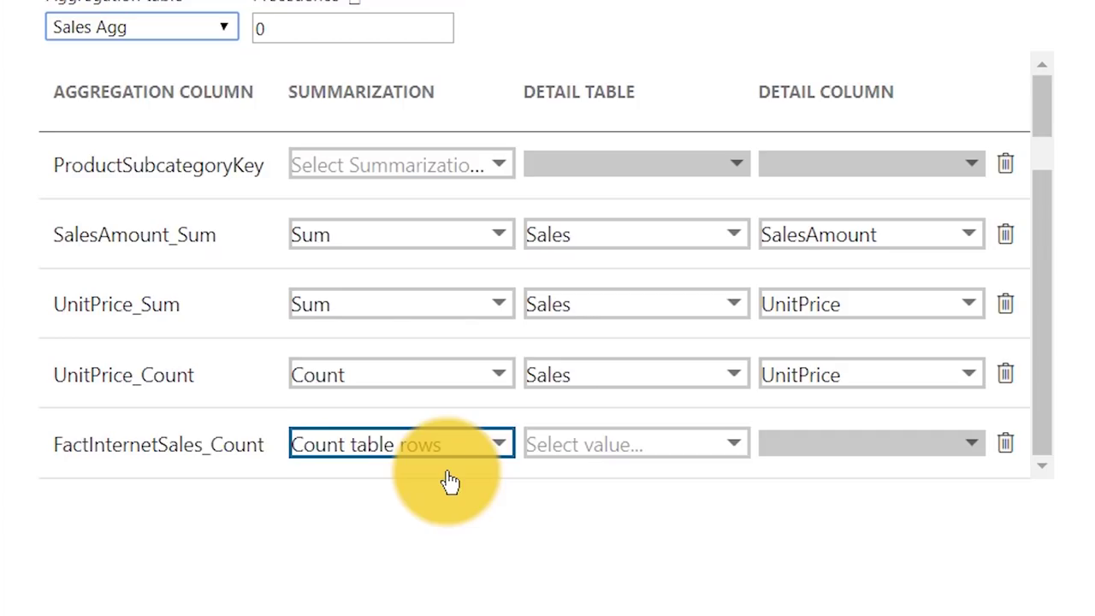
left_click(674, 442)
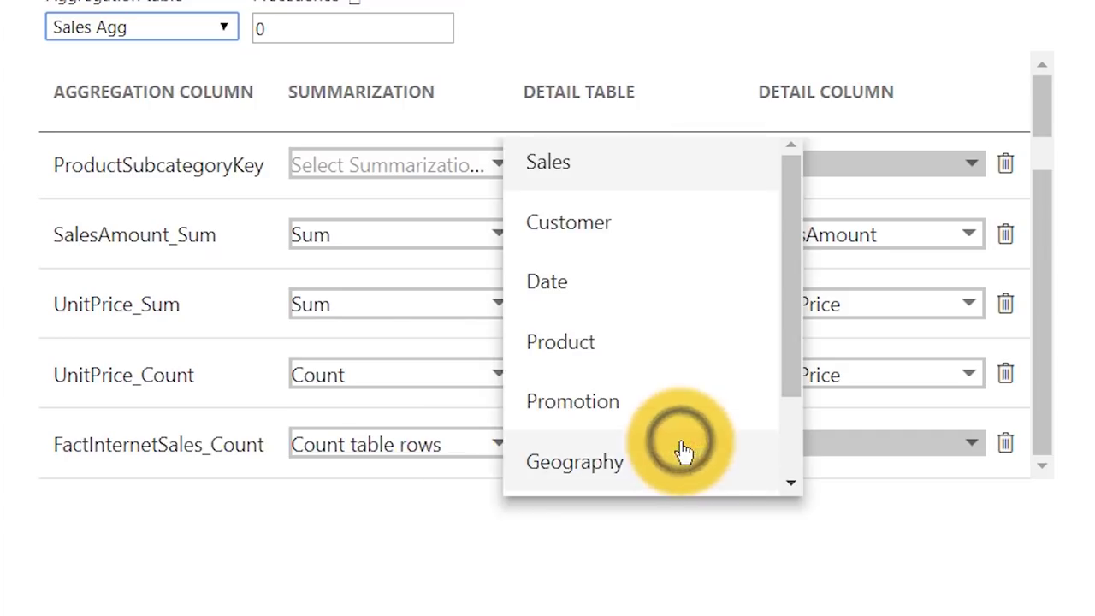
left_click(584, 173)
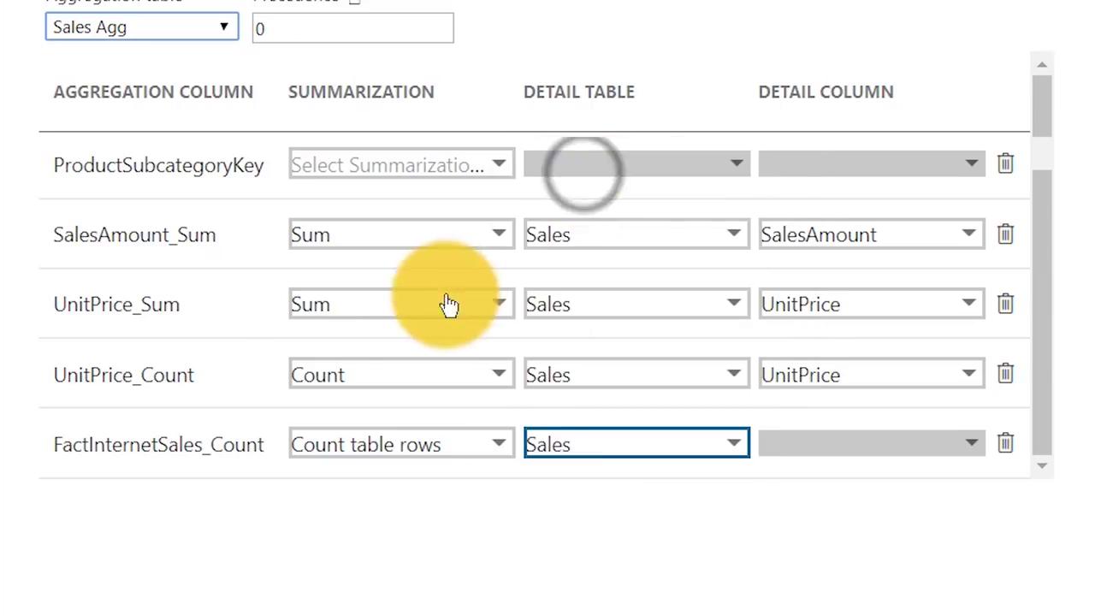
left_click(169, 325)
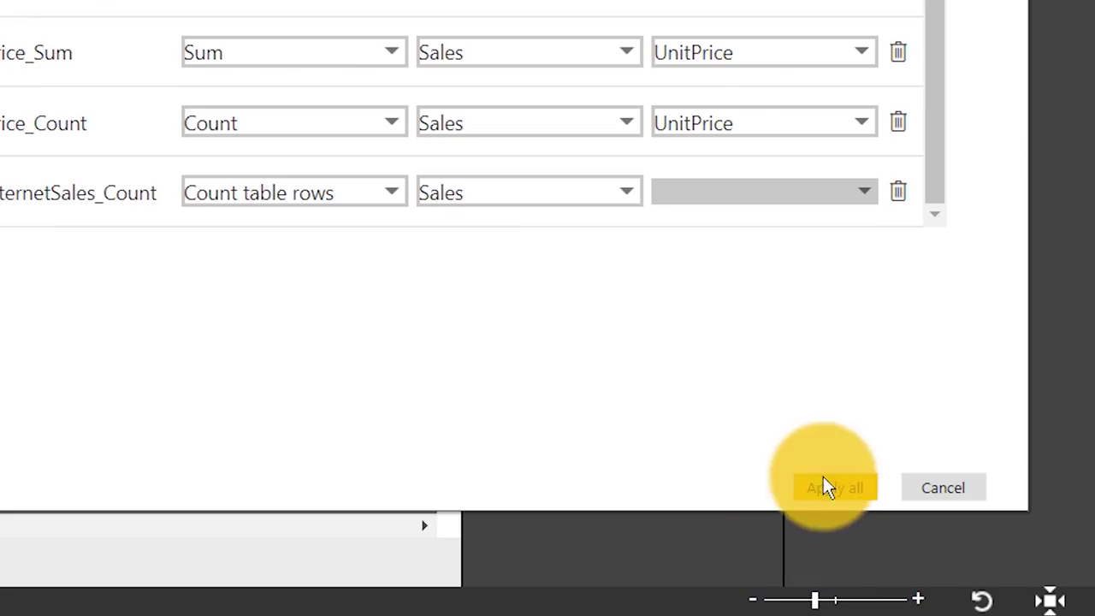
left_click(824, 488)
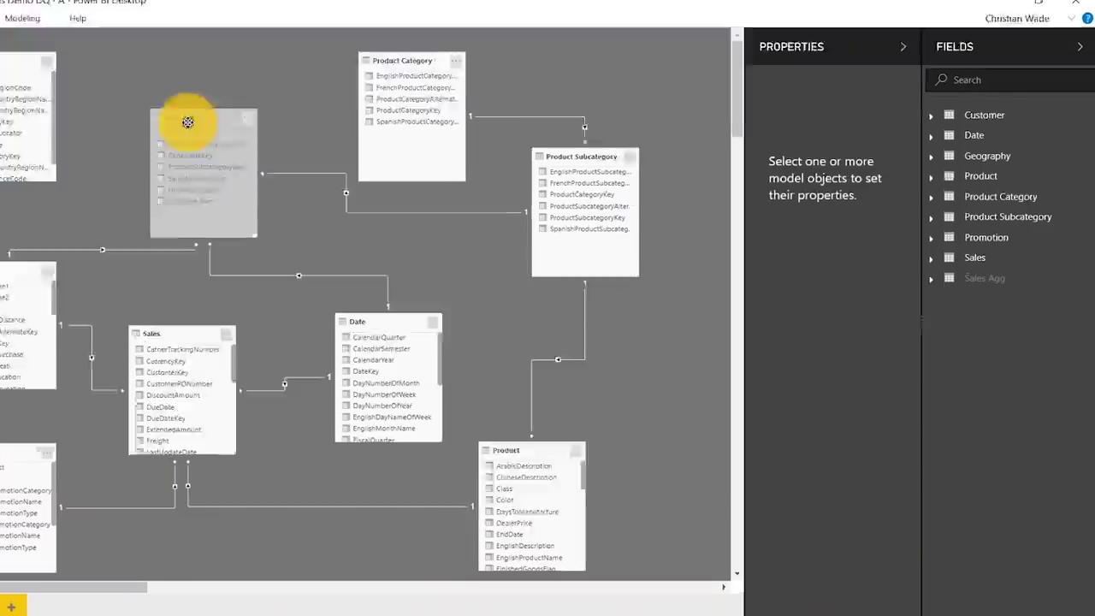
Step: Try to switch the Sales Agg table's storage mode to Import
left_click(264, 127)
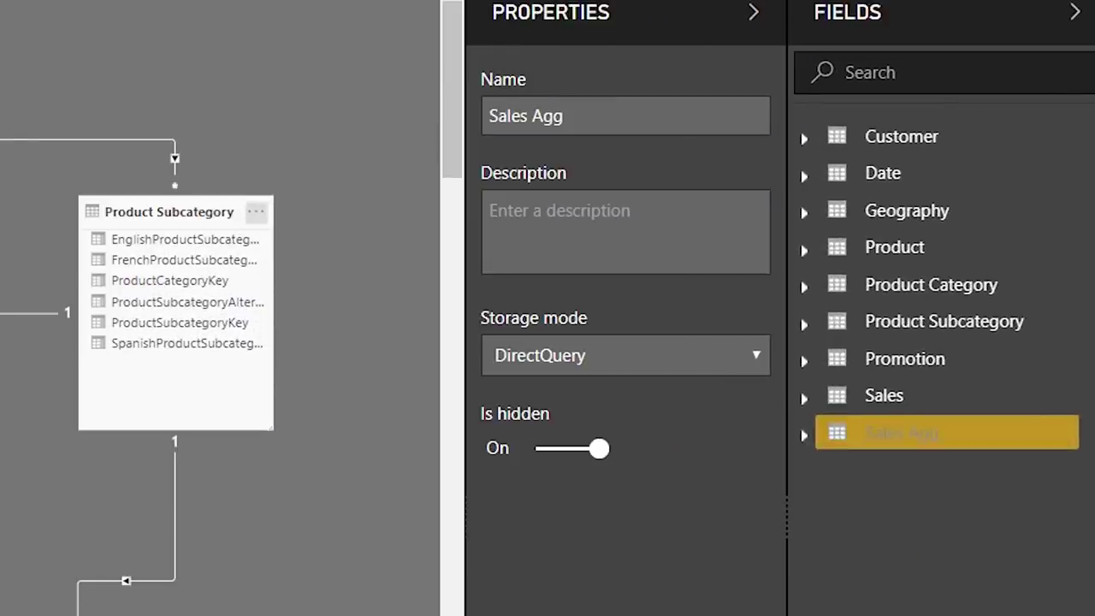
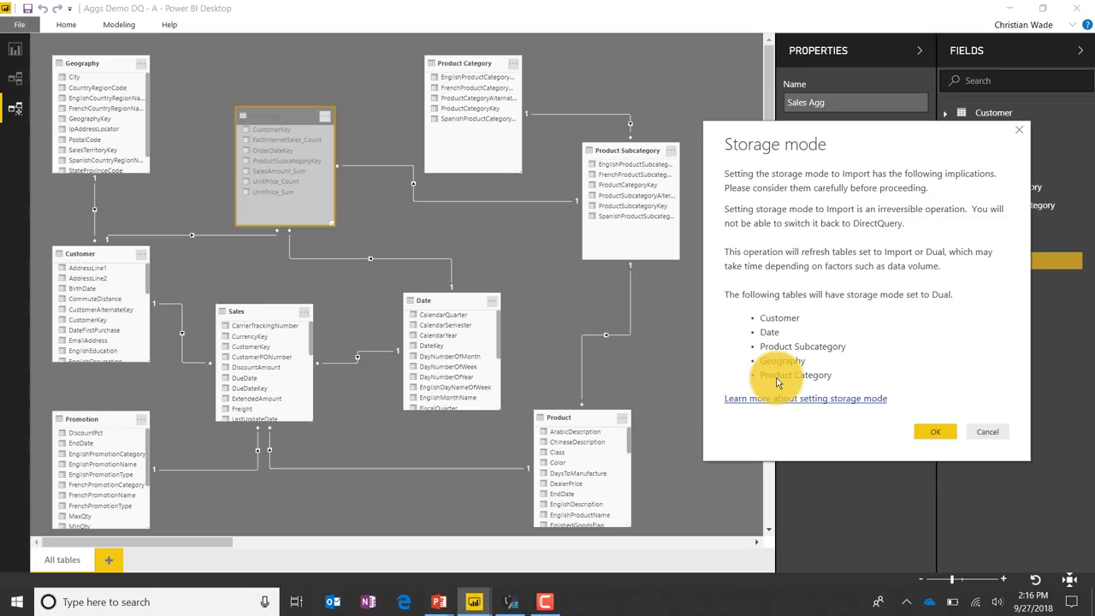
left_click(993, 432)
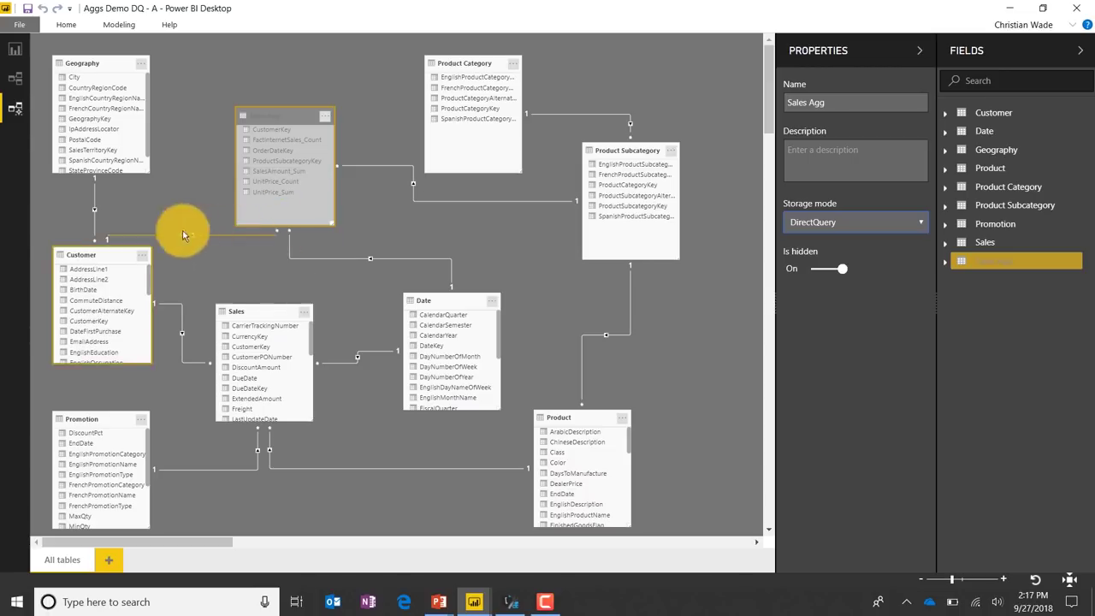
Step: Set the storage mode of the Geography and Customer tables together to Dual
left_click(79, 65)
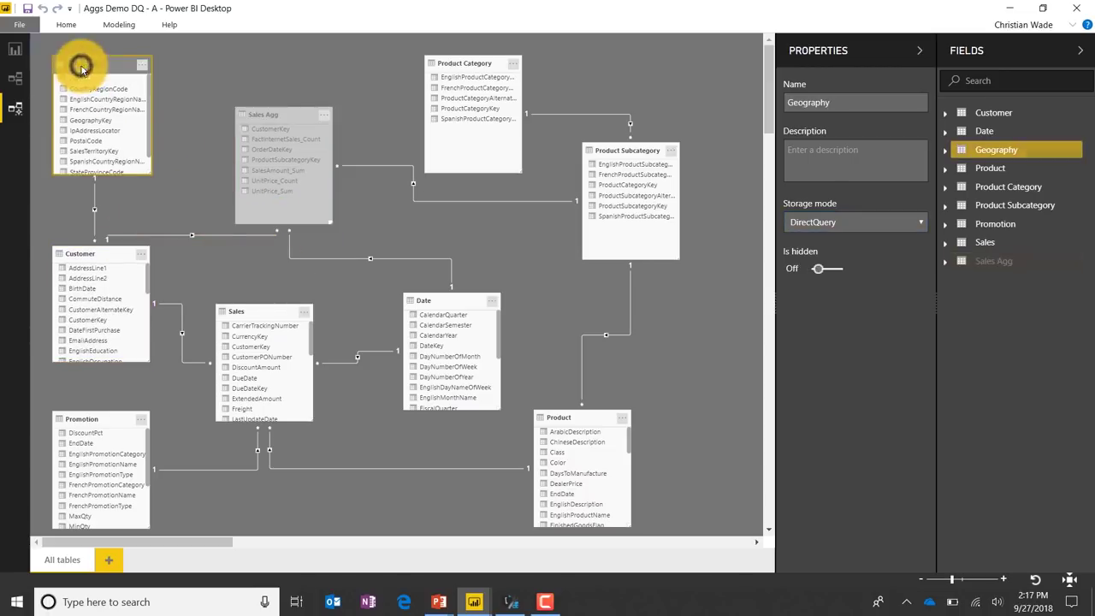
left_click(82, 253, "ctrl")
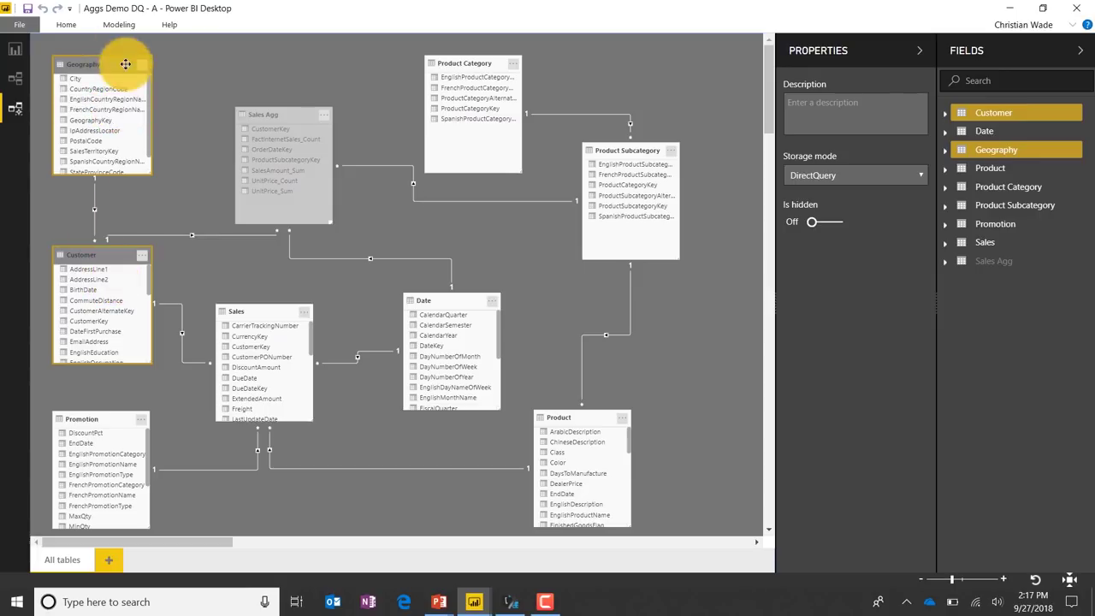
left_click(863, 176)
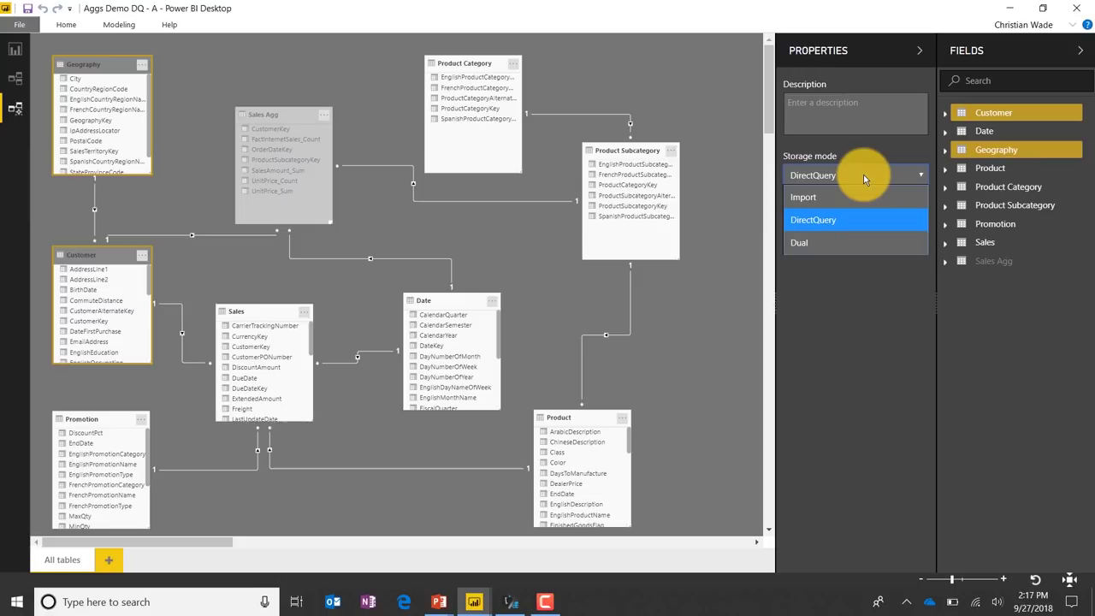
left_click(858, 247)
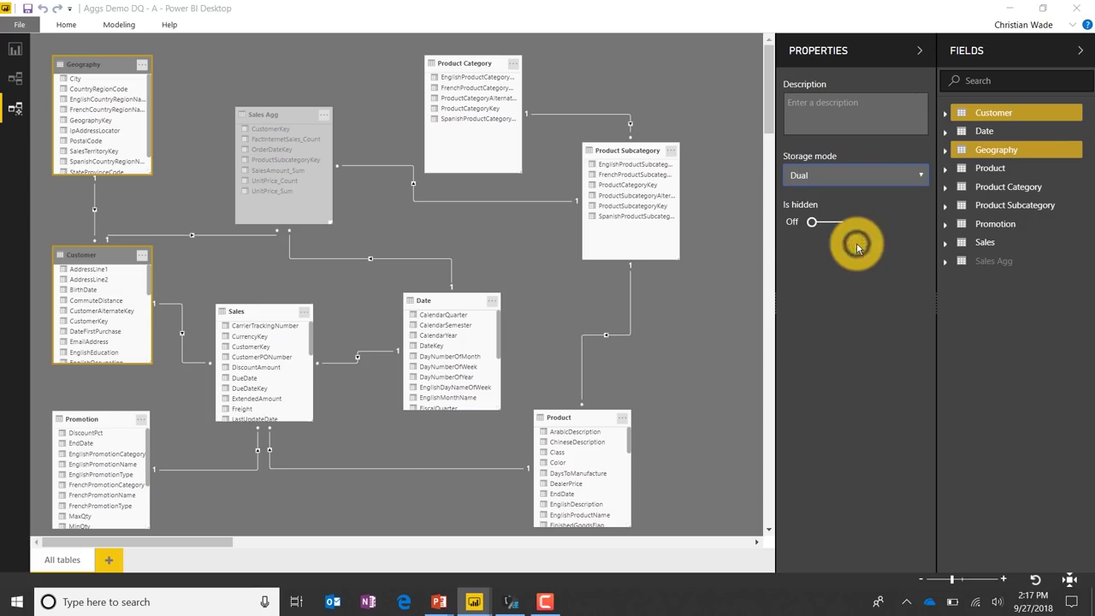
left_click(624, 358)
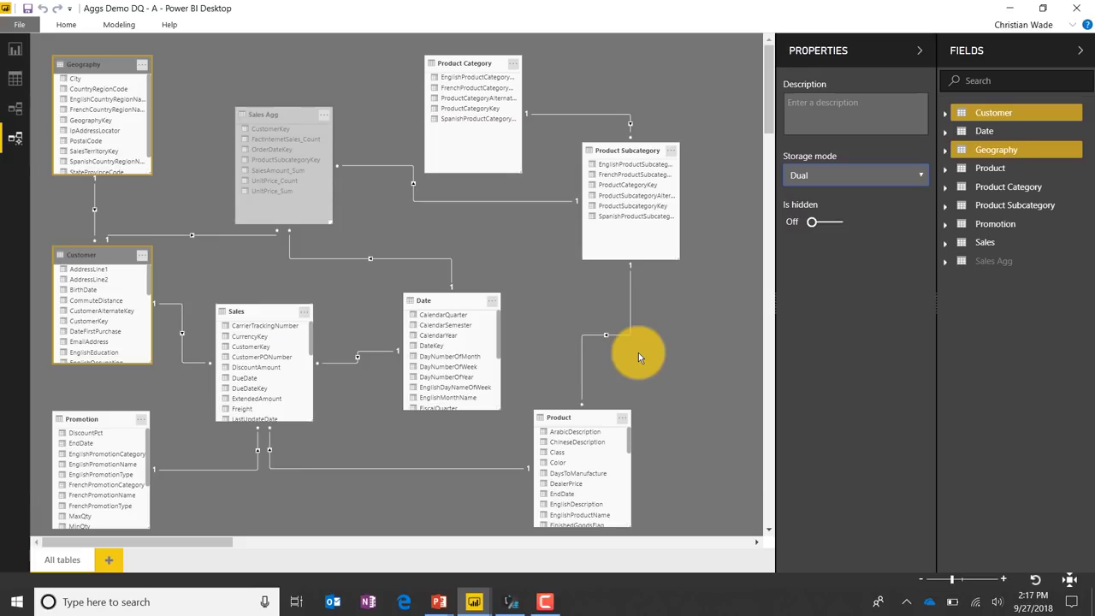
Step: Set the Sales Agg table's storage mode to Import, accepting Dual for Date, Product Subcategory and Product Category, and accept the security risk
left_click(284, 117)
left_click(830, 224)
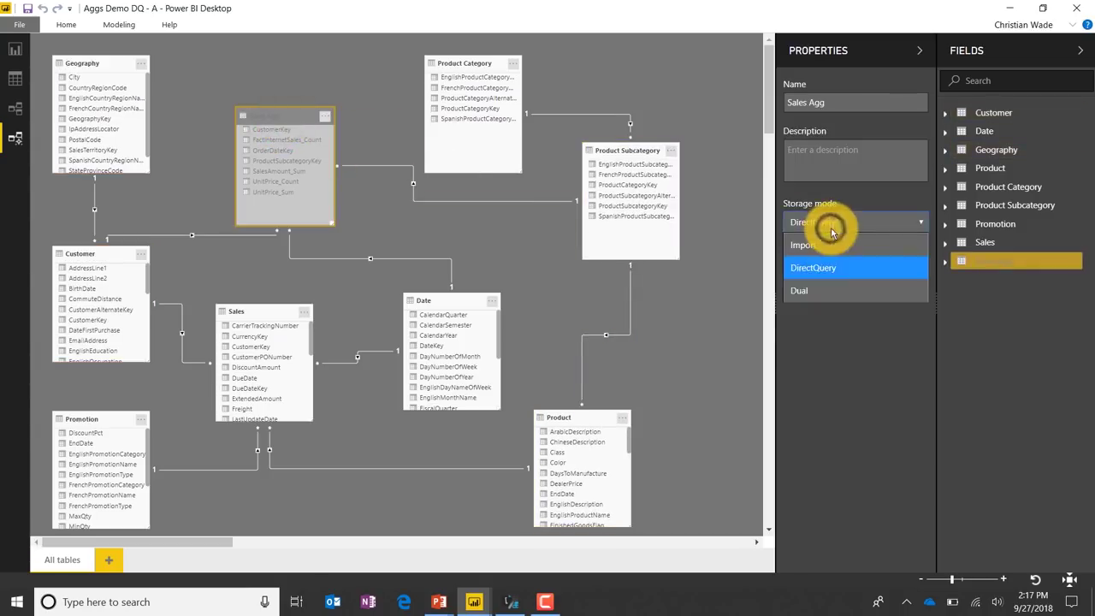
left_click(827, 247)
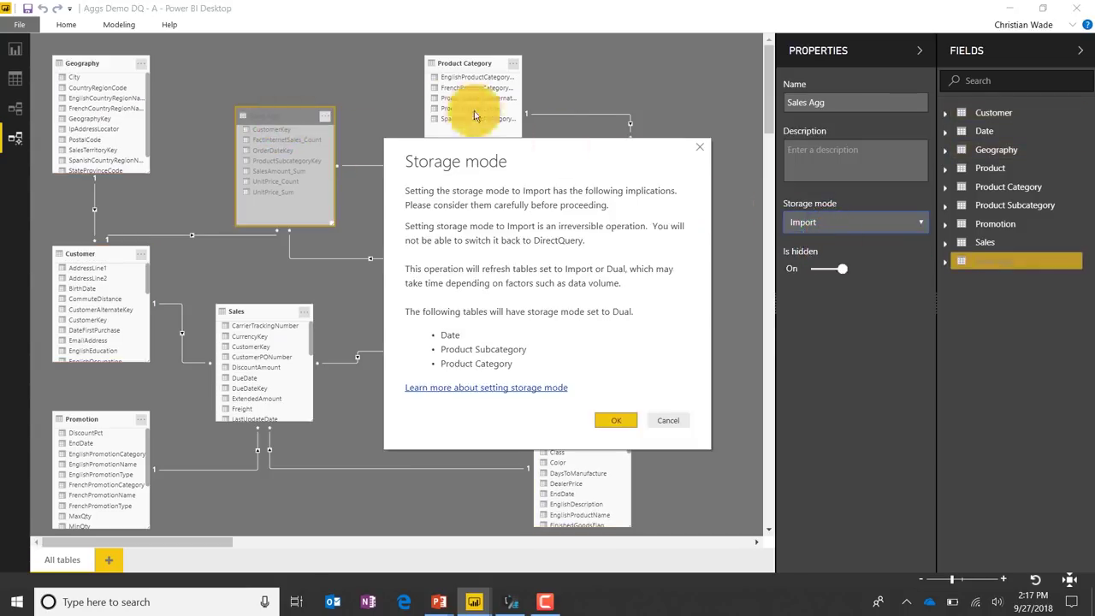
left_click_drag(462, 151, 799, 129)
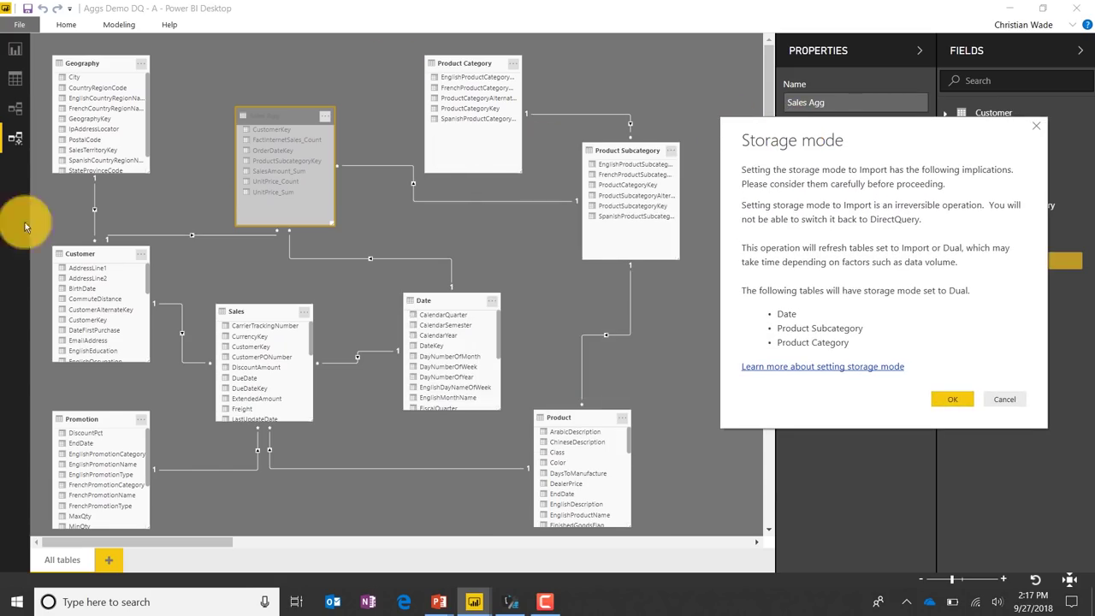
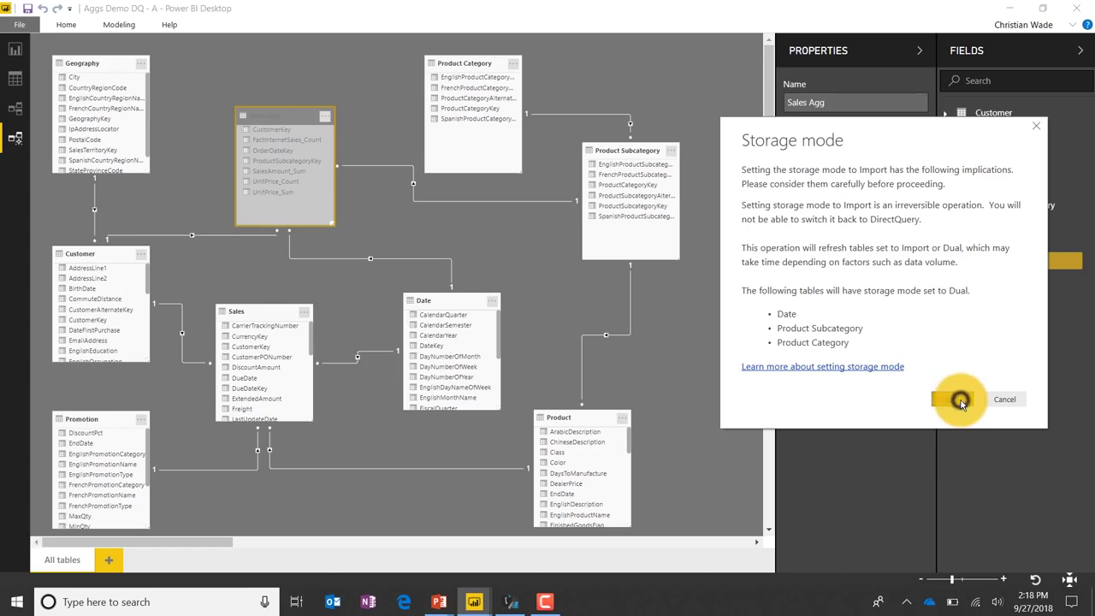
left_click(961, 404)
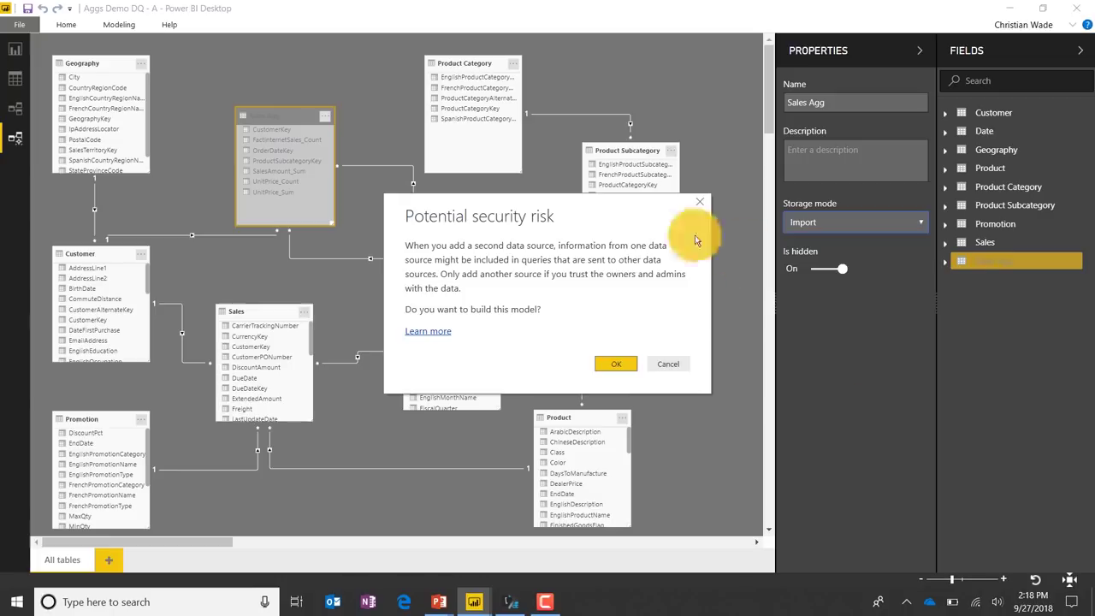
left_click(616, 363)
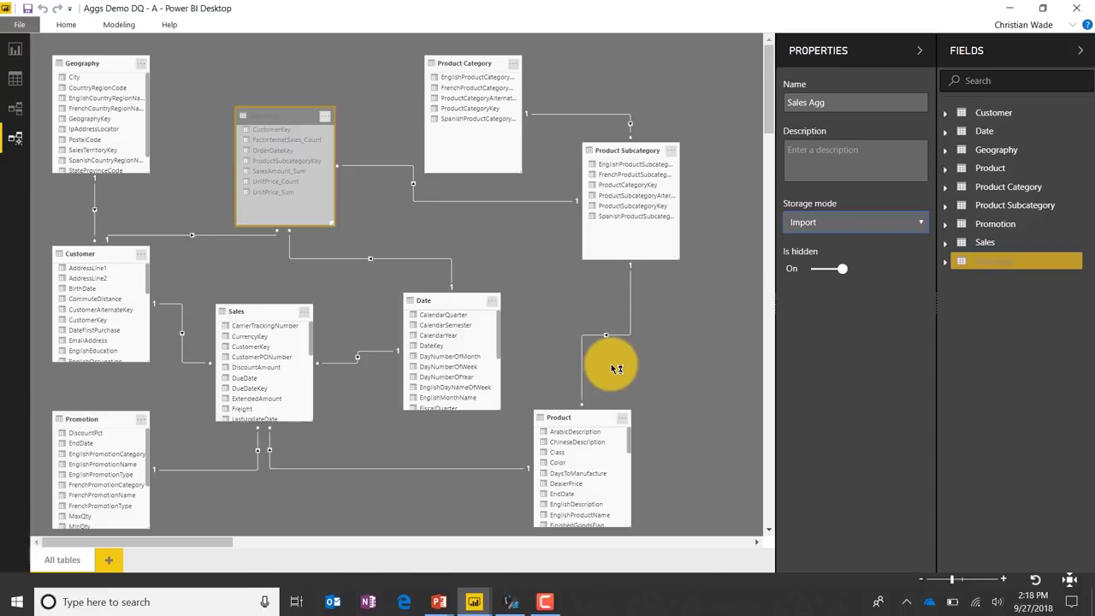
Step: Switch to DAX Studio and run only the first query in Aggs Hit Miss.dax, which sums SalesAmount by CalendarYear
left_click(505, 603)
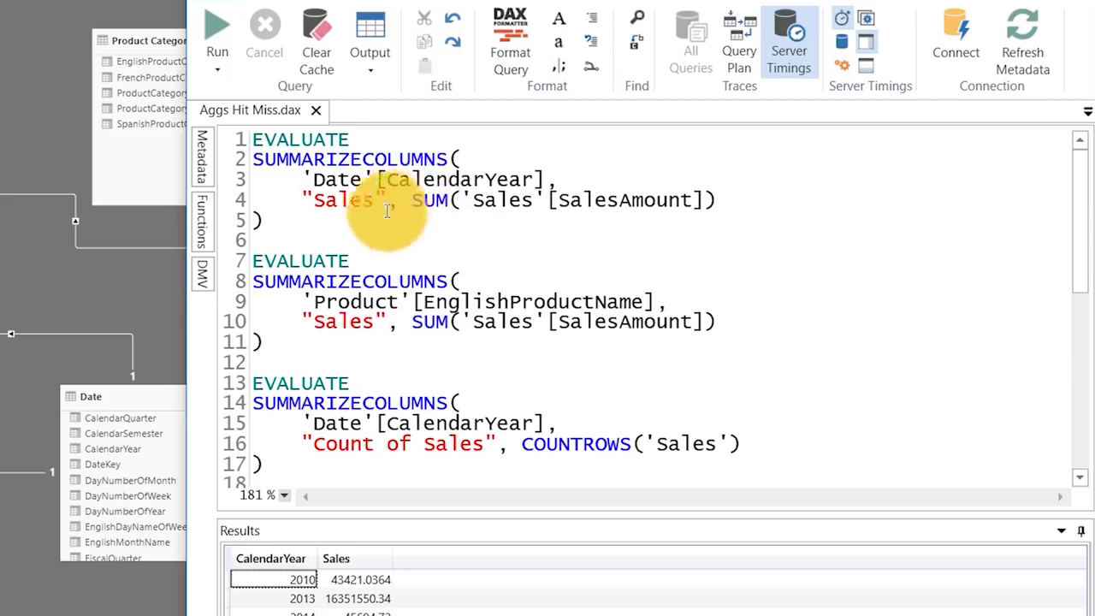
left_click_drag(248, 225, 220, 119)
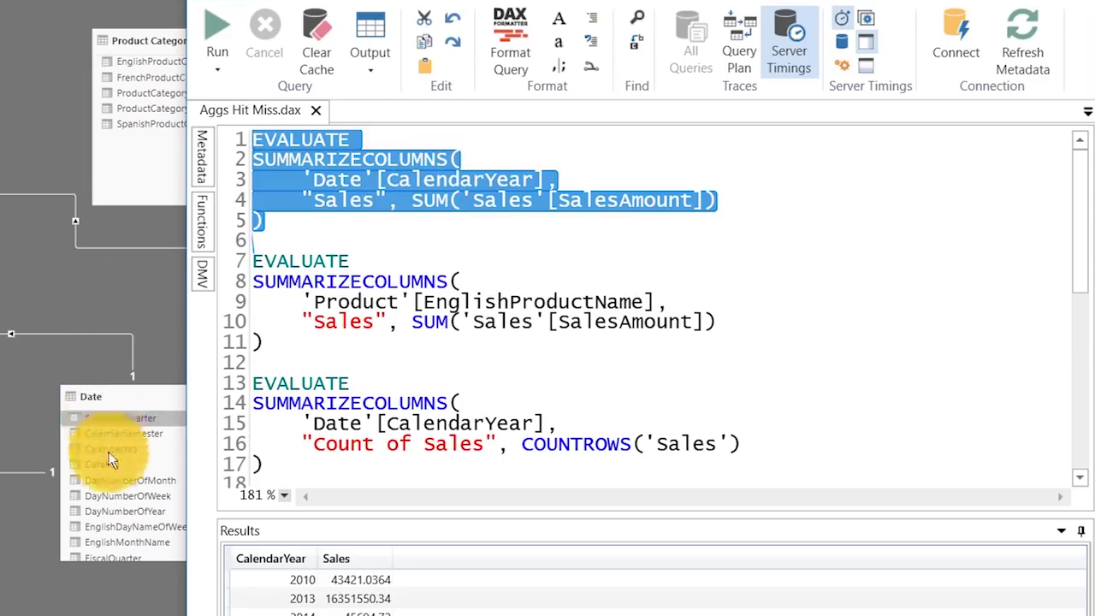
left_click(224, 34)
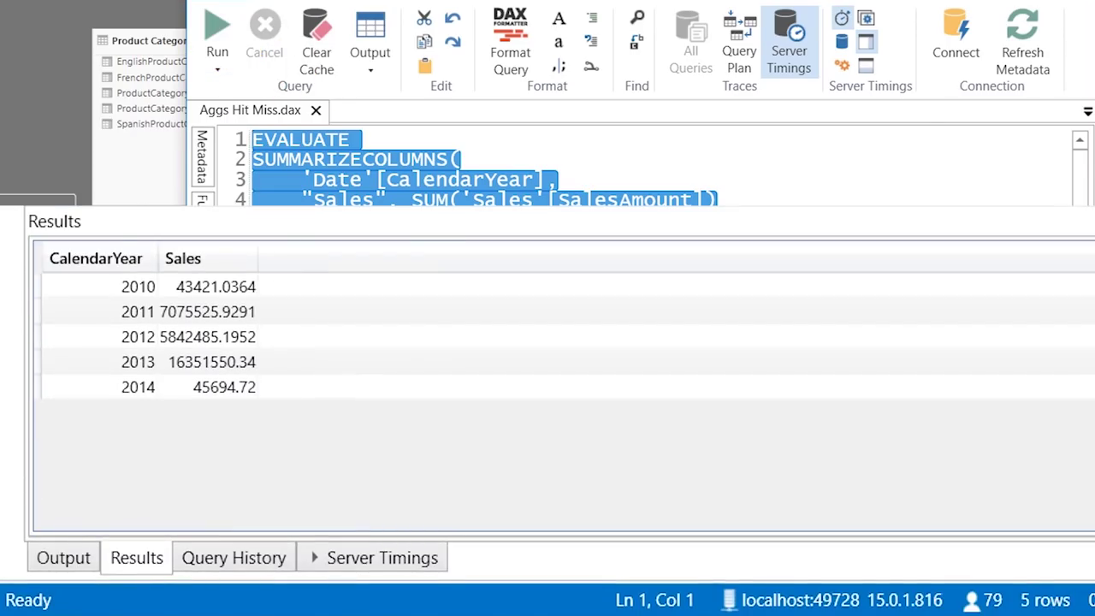
Step: Examine the server timings of the CalendarYear sales query, including its scan query and the aggregate rewrite attempt details
left_click(391, 560)
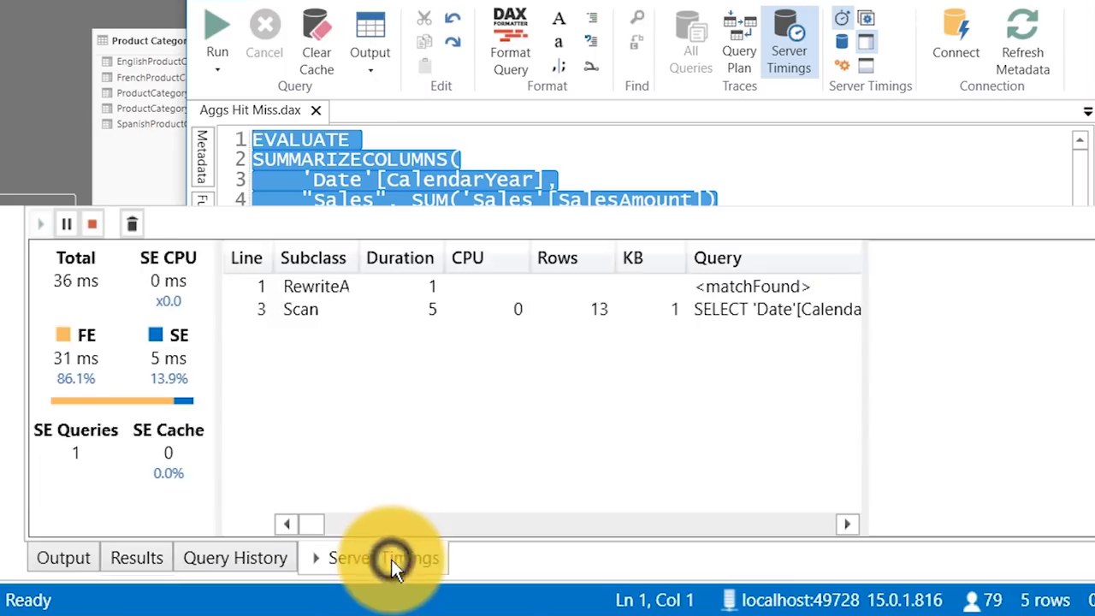
left_click(346, 317)
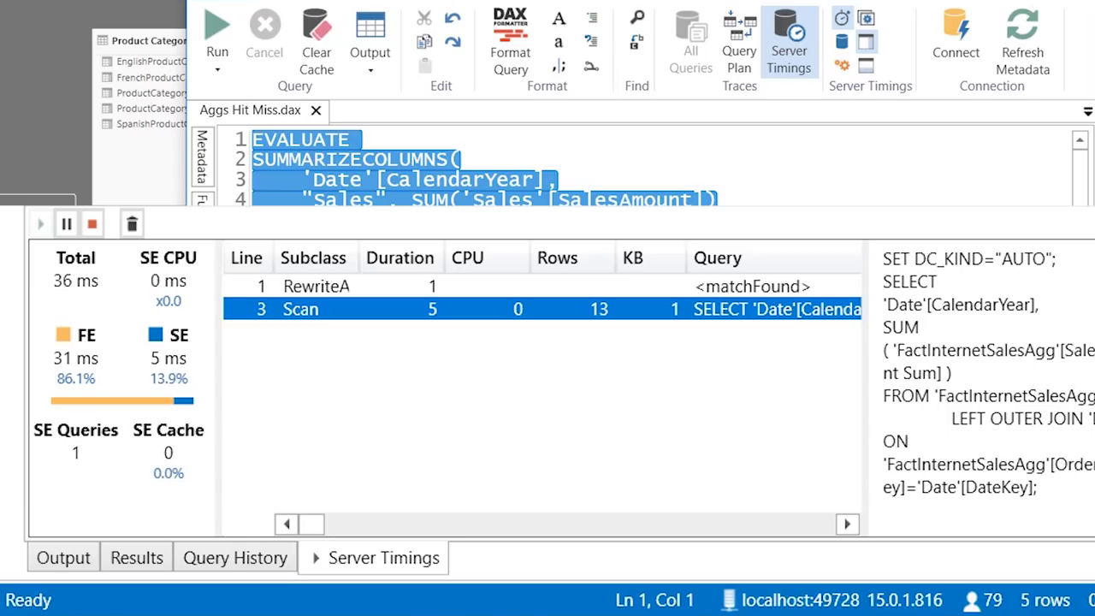
left_click(352, 287)
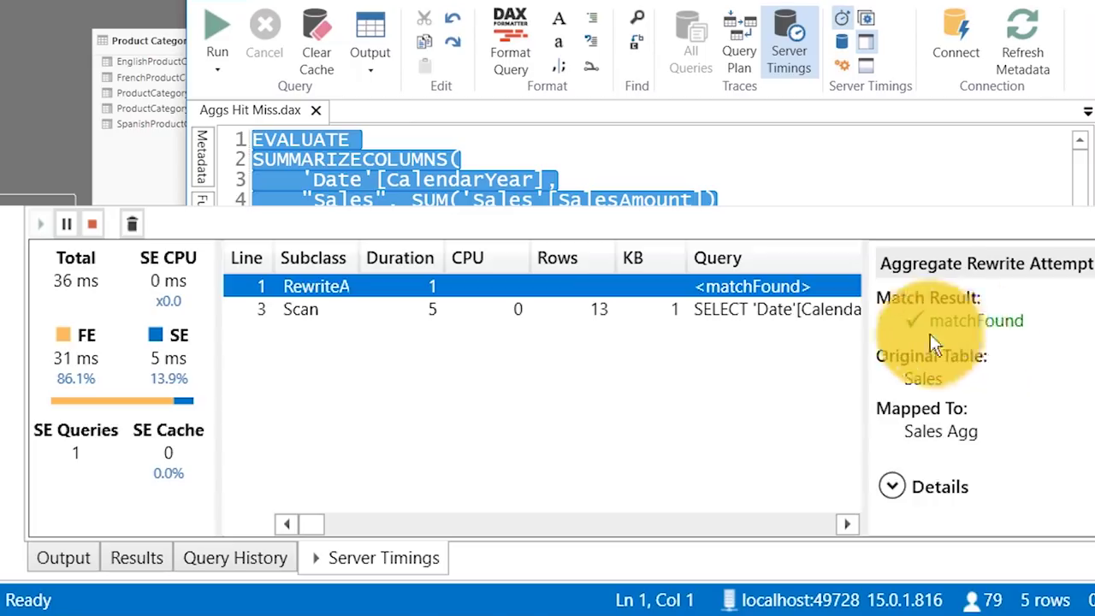
left_click(893, 486)
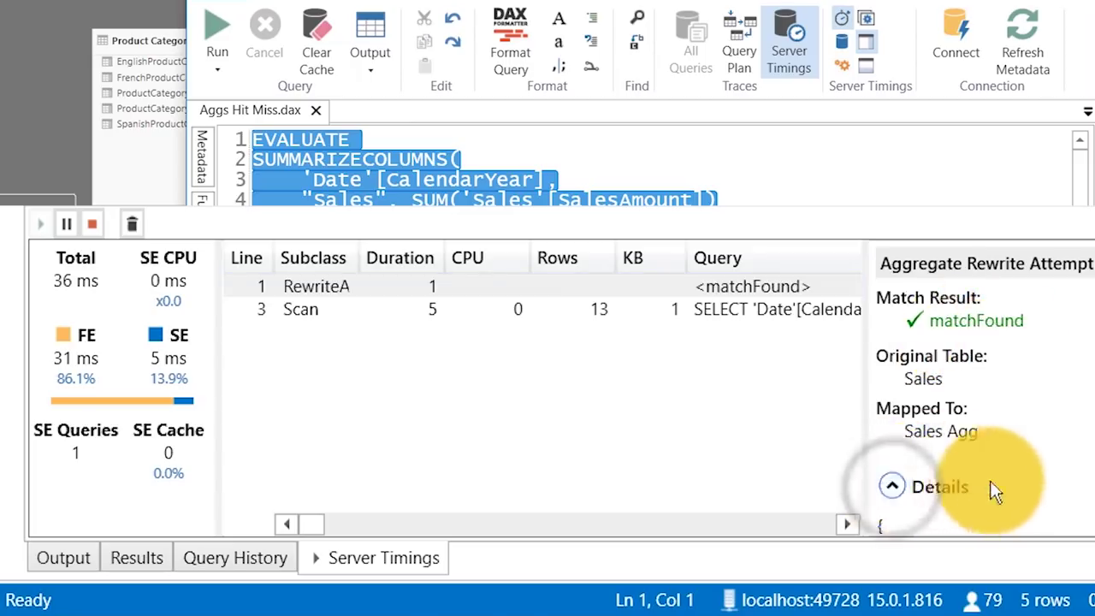
scroll(986, 478, "down", 9)
scroll(993, 501, "up", 9)
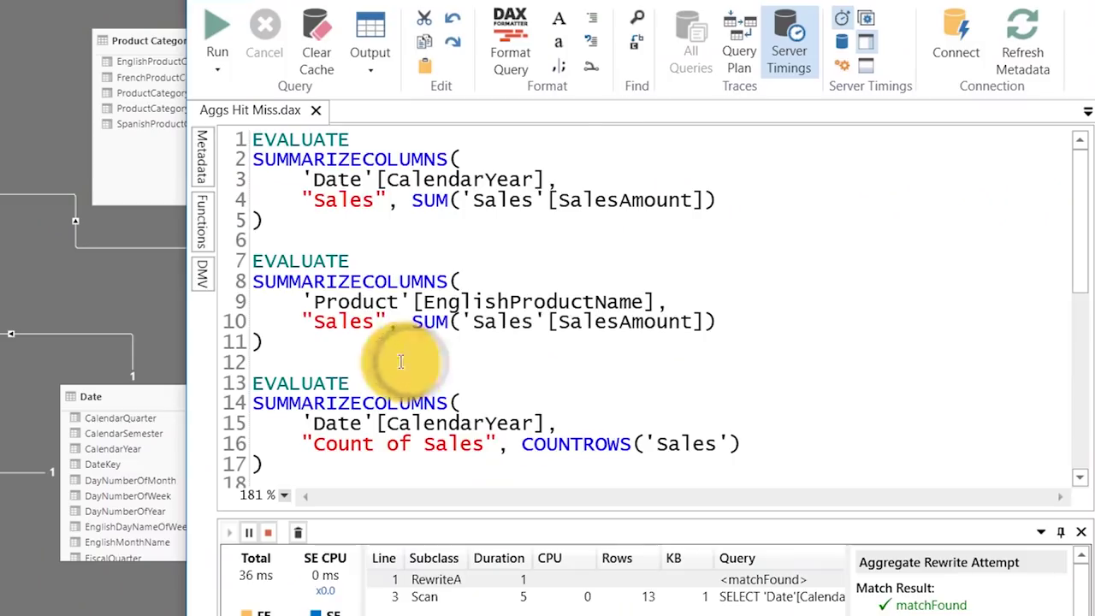
Step: Run only the query summing SalesAmount by EnglishProductName and view its results and server timings
left_click_drag(400, 361, 237, 258)
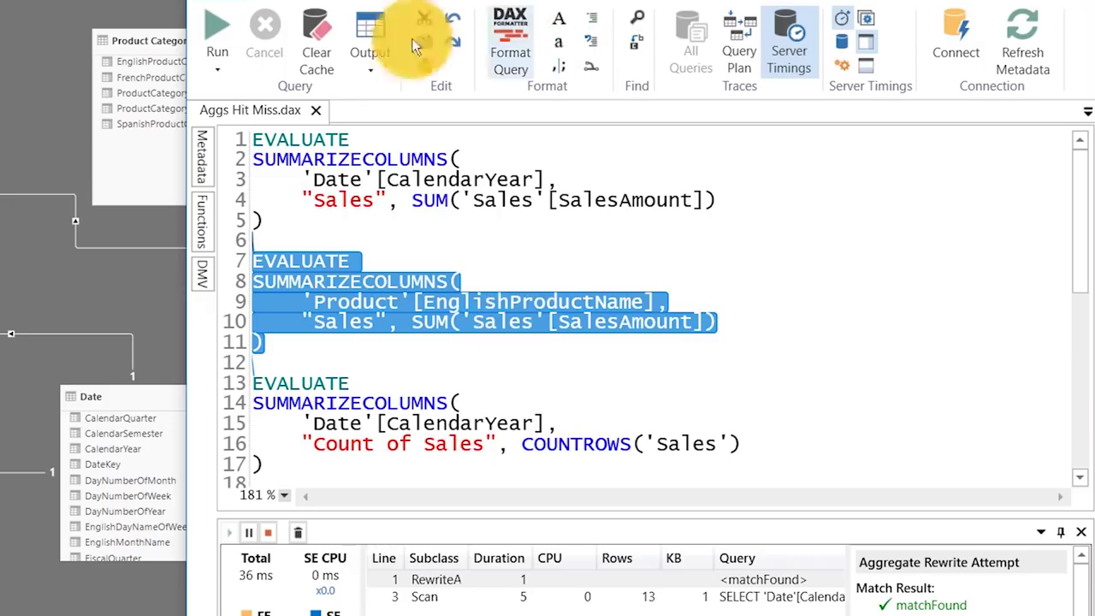
left_click(224, 30)
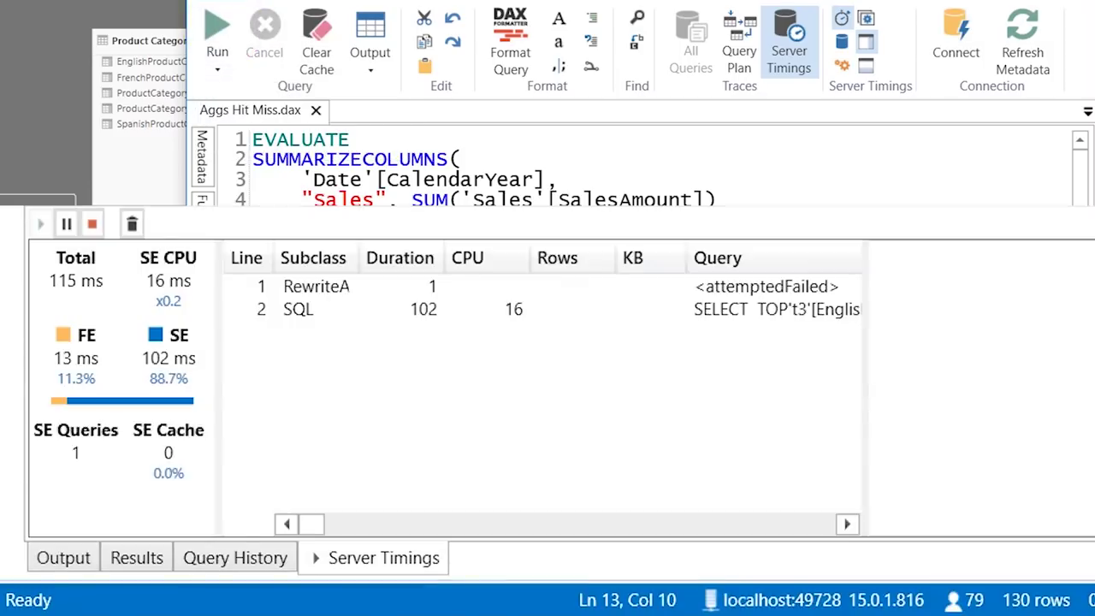
left_click(144, 565)
left_click(348, 569)
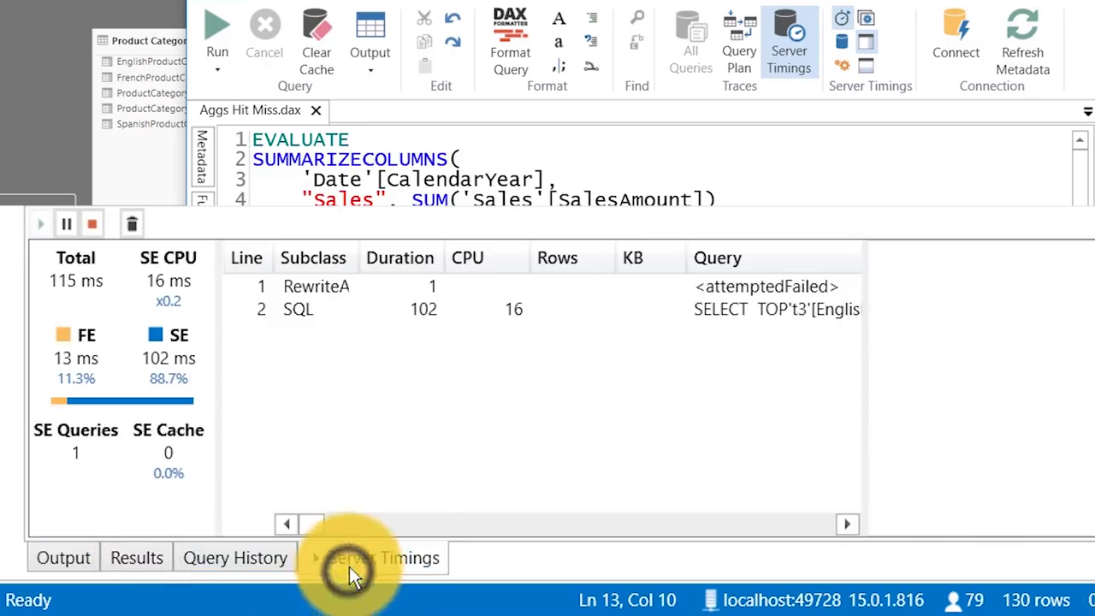
Step: Examine the SQL query and the aggregate rewrite attempt of the EnglishProductName sales query
left_click(372, 313)
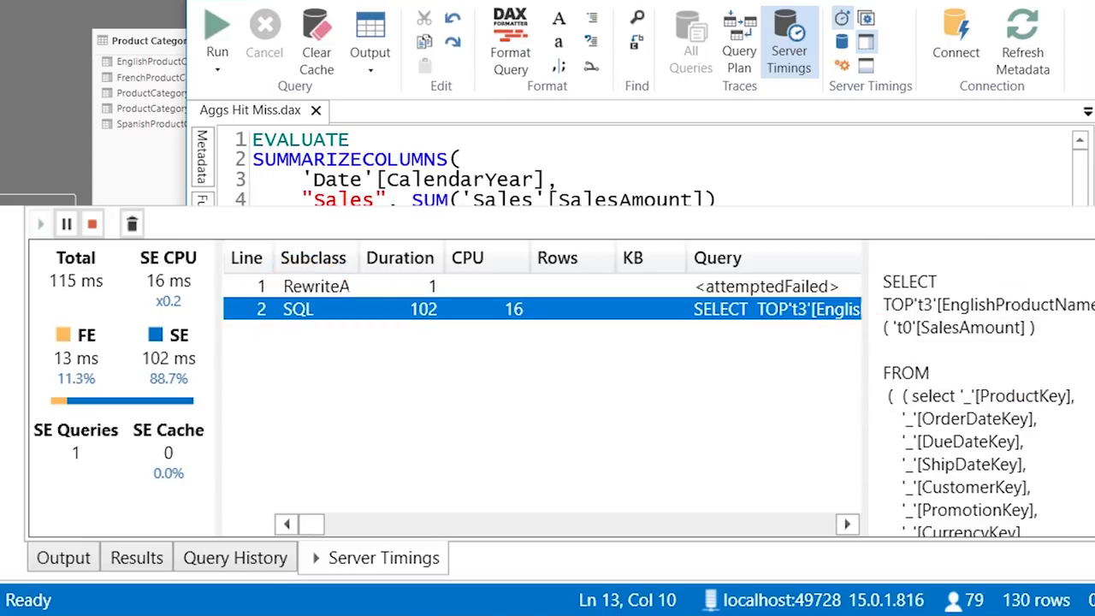
scroll(984, 402, "down", 7)
scroll(984, 402, "up", 7)
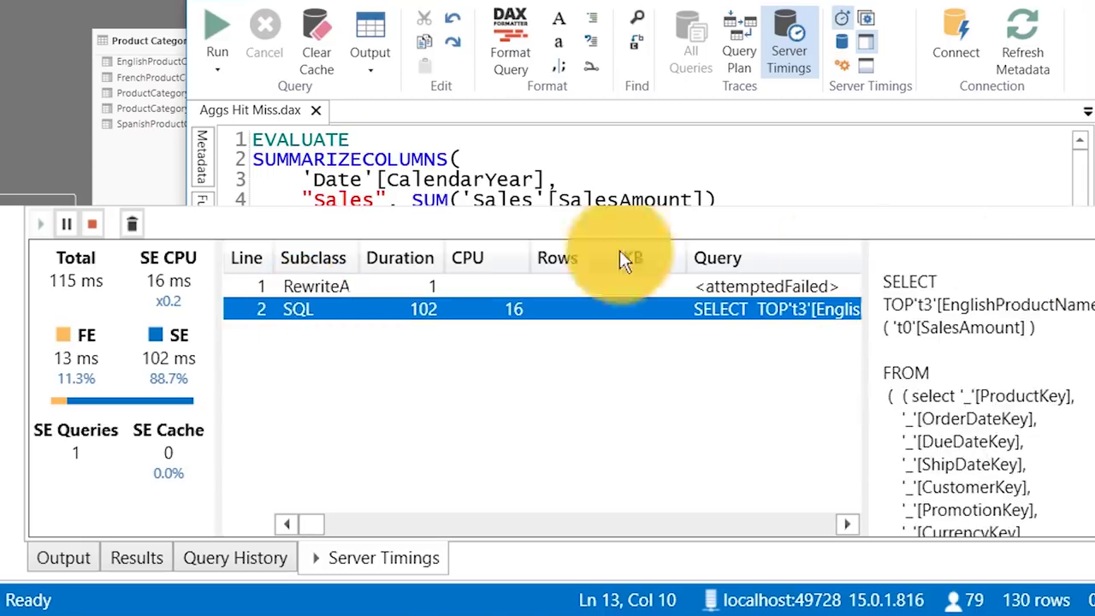
left_click(346, 287)
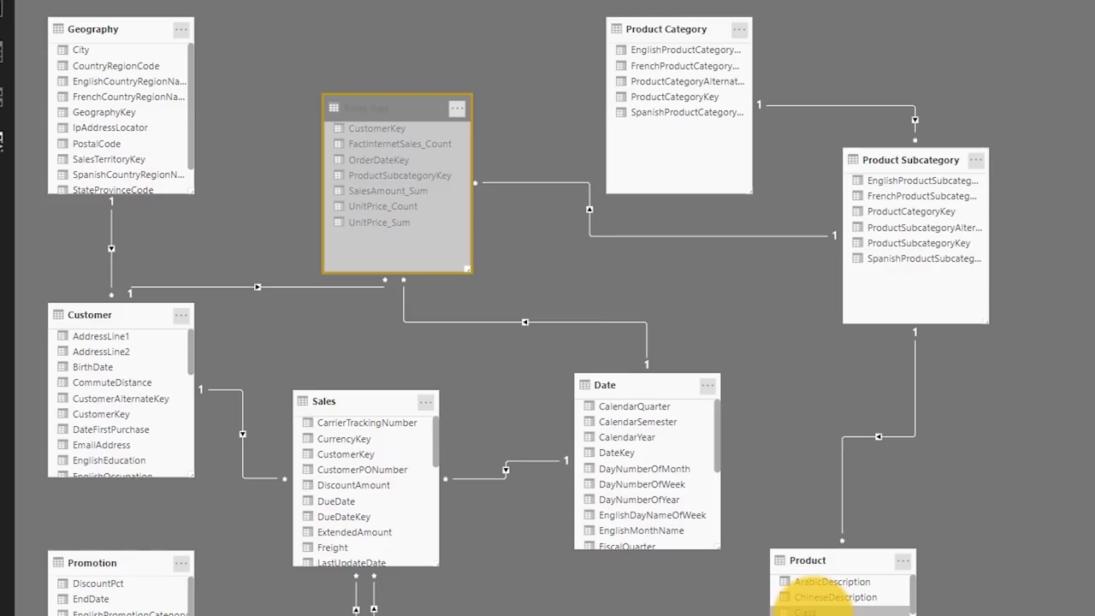
Step: Return to DAX Studio and run only the Count of Sales query, which counts Sales rows by CalendarYear
key("alt+Tab")
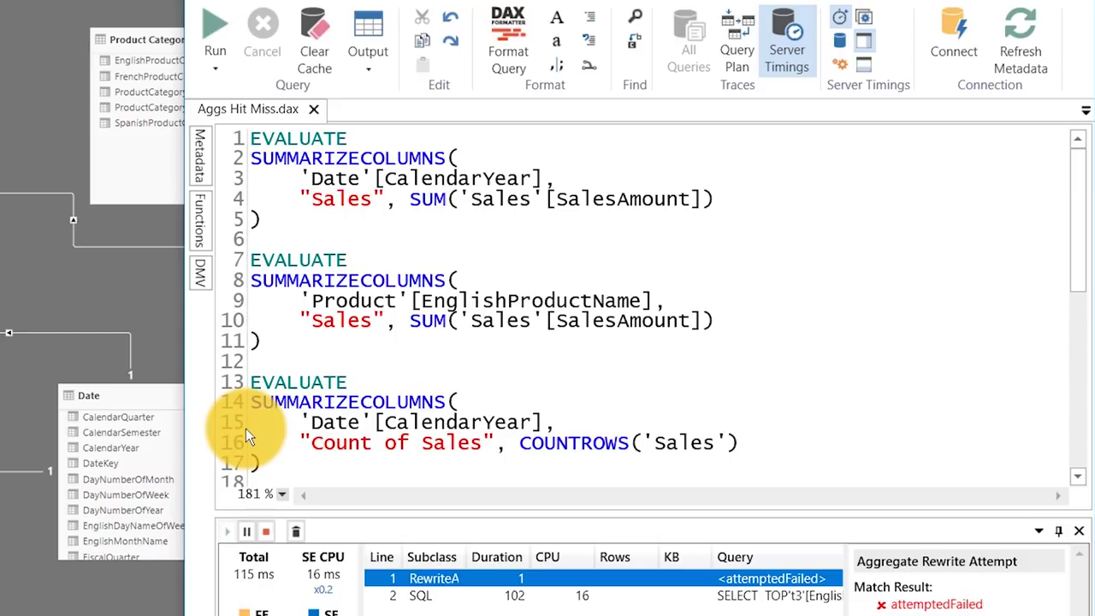
scroll(604, 394, "down", 1)
left_click_drag(428, 416, 238, 294)
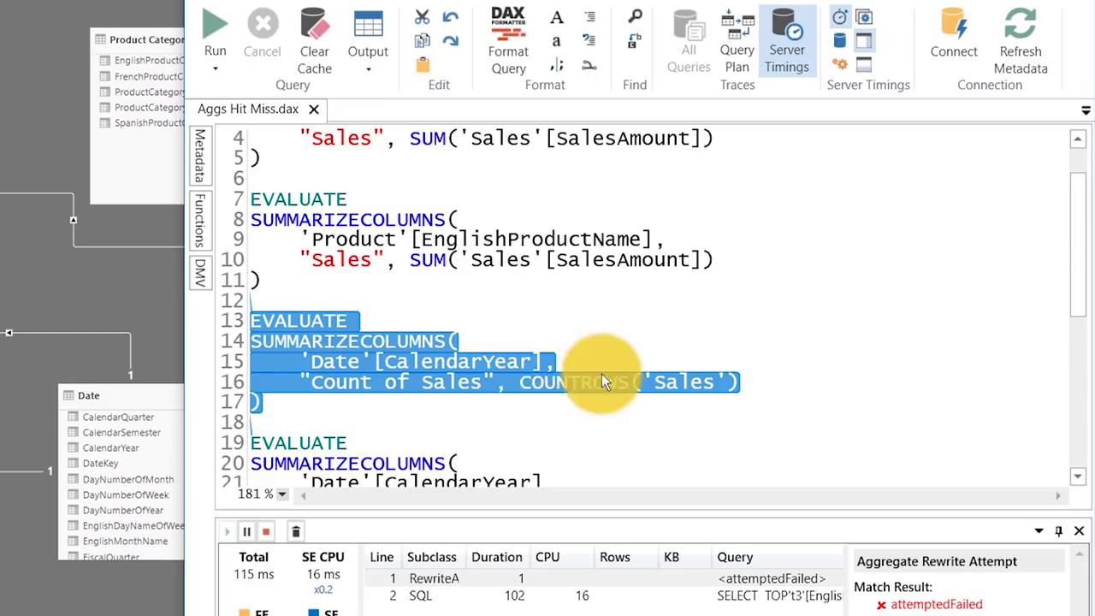
scroll(514, 294, "down", 2)
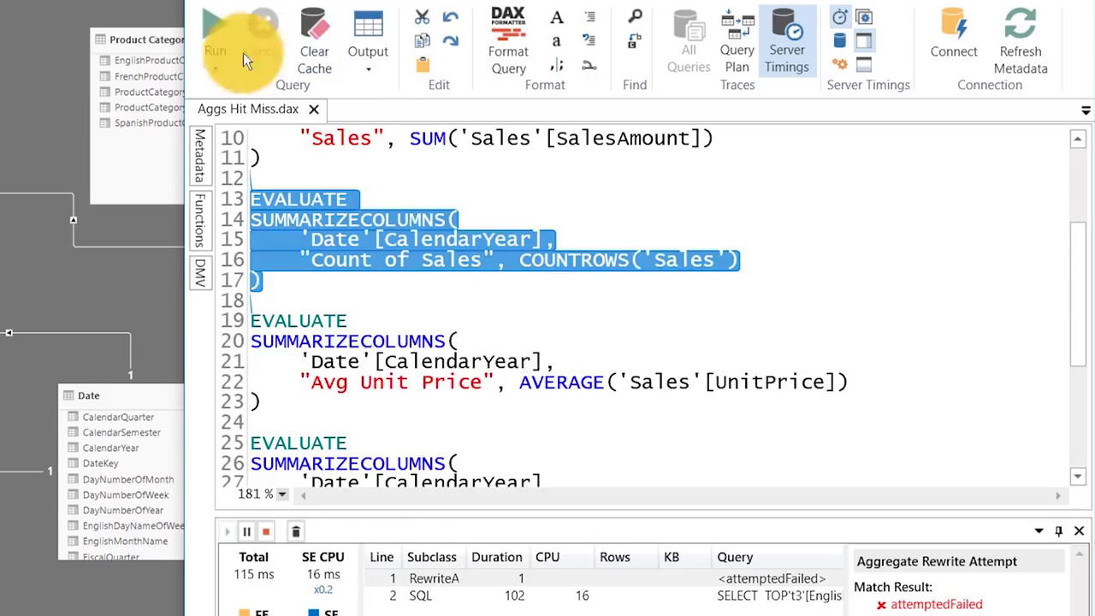
left_click(215, 26)
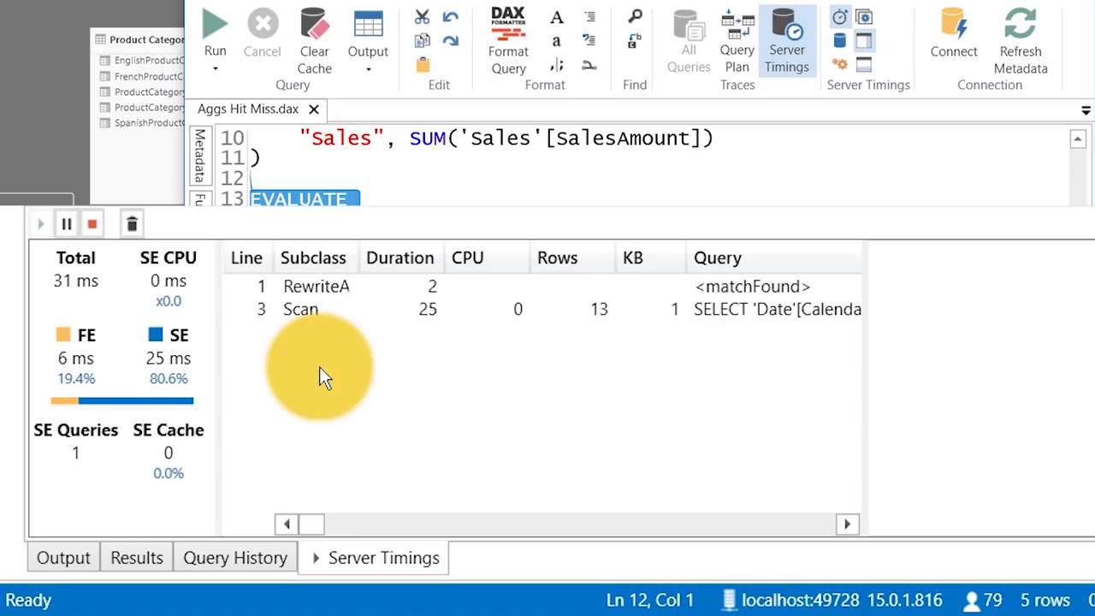
Step: Run the Count of Sales query again and examine its aggregate rewrite attempt in the server timings
left_click(371, 287)
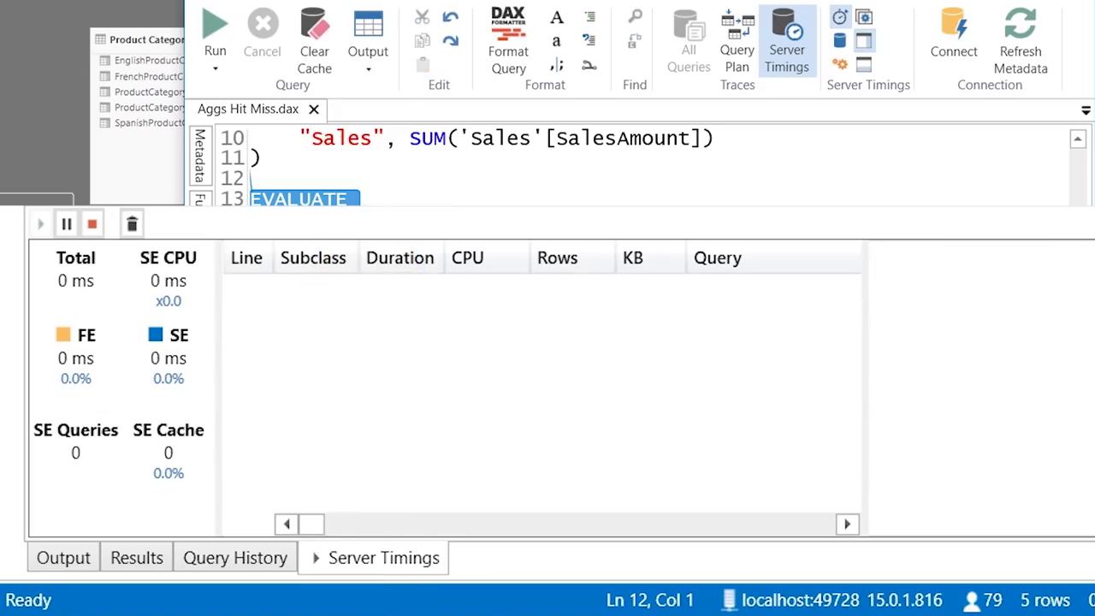
left_click(220, 28)
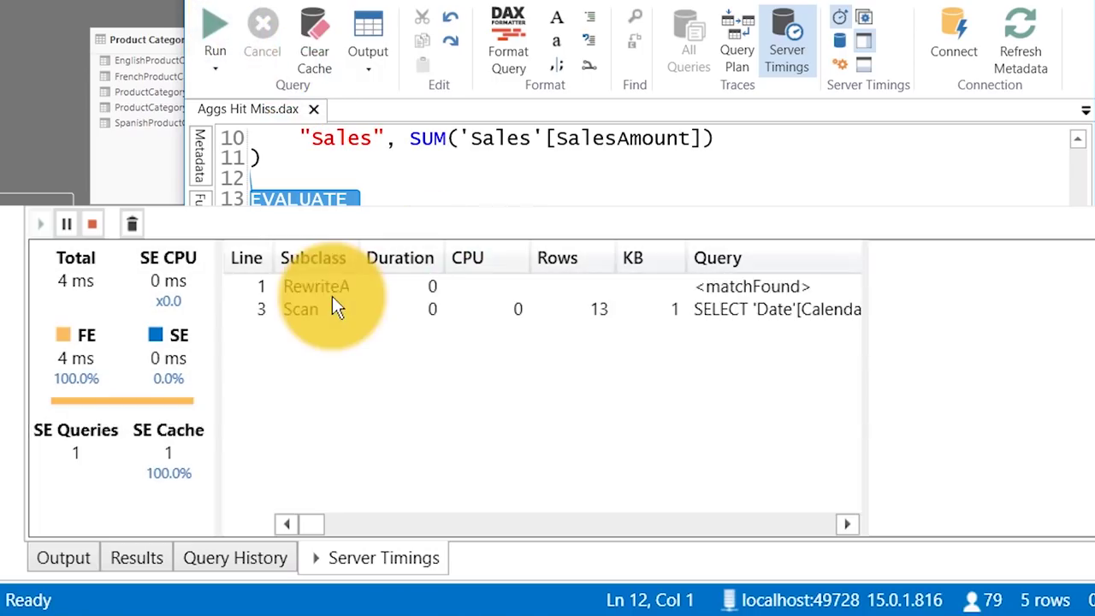
left_click(333, 296)
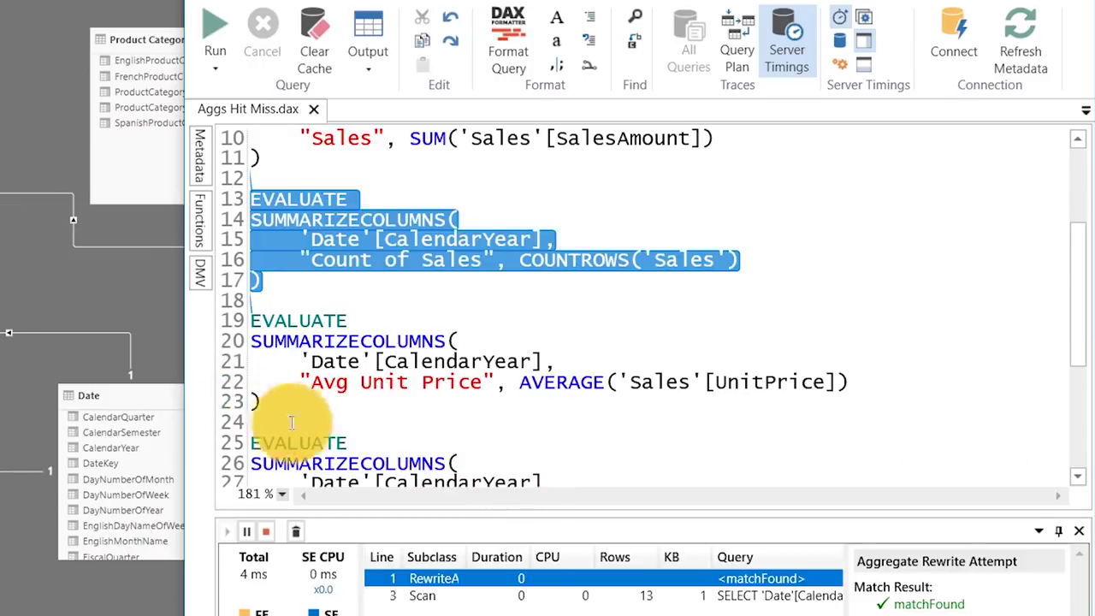
Step: Run only the Avg Unit Price query, which averages UnitPrice by CalendarYear, and examine its aggregate rewrite attempt
left_click_drag(291, 421, 252, 322)
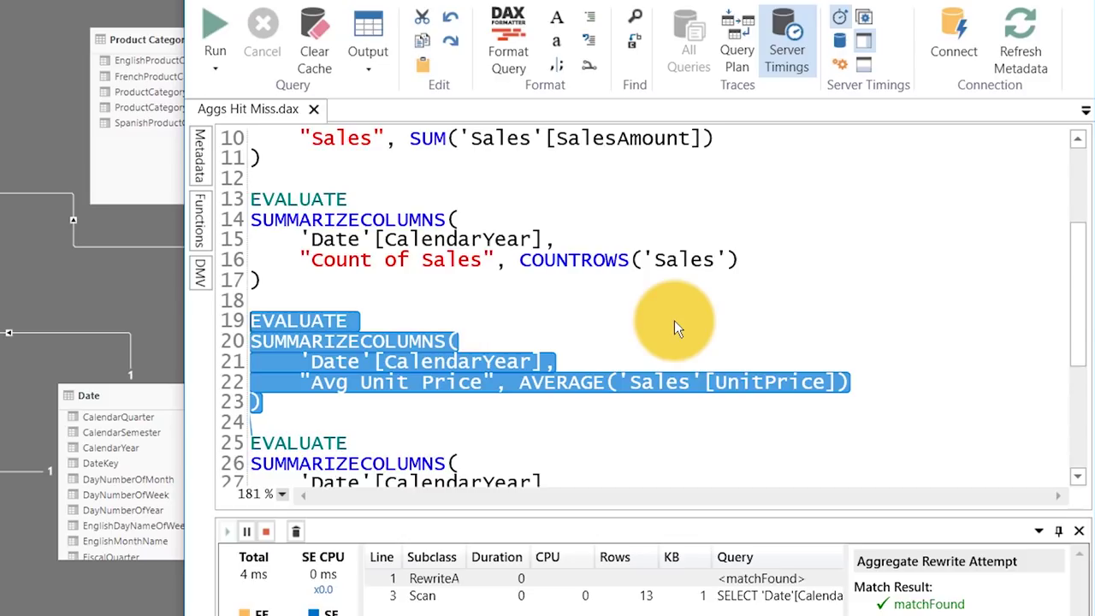
left_click(215, 24)
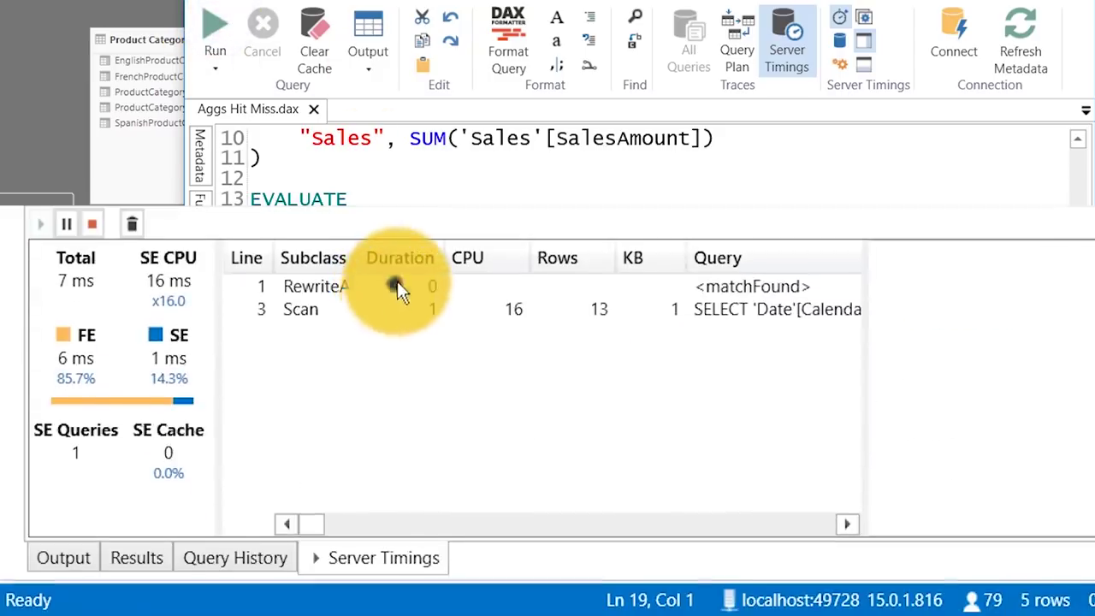
left_click(399, 286)
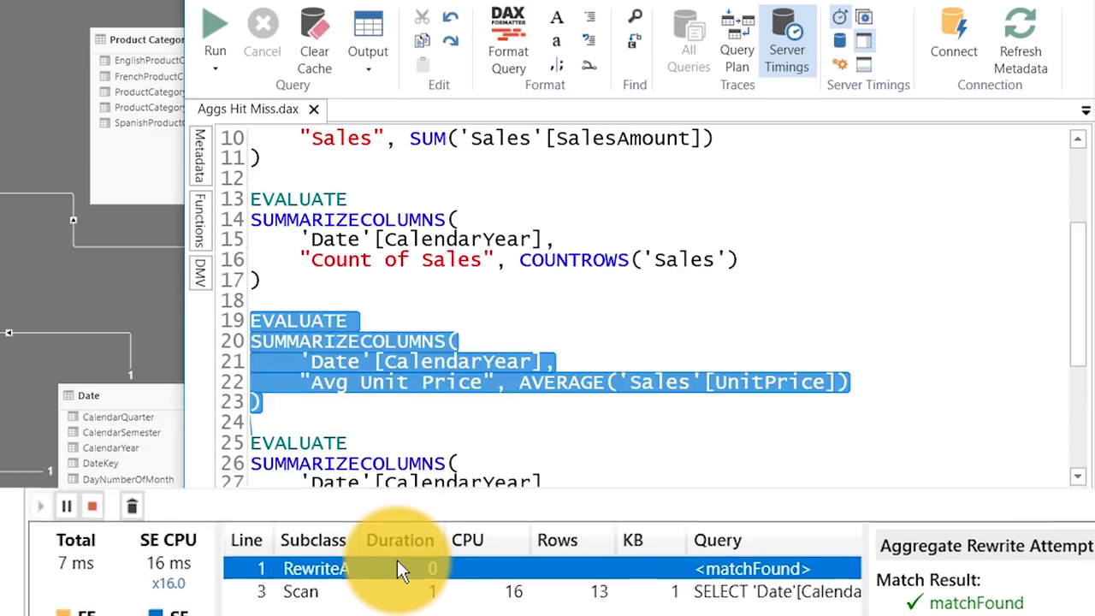
Step: Switch to Power BI Desktop to review the aggregation mappings of Sales Agg, and return to DAX Studio
scroll(599, 167, "down", 2)
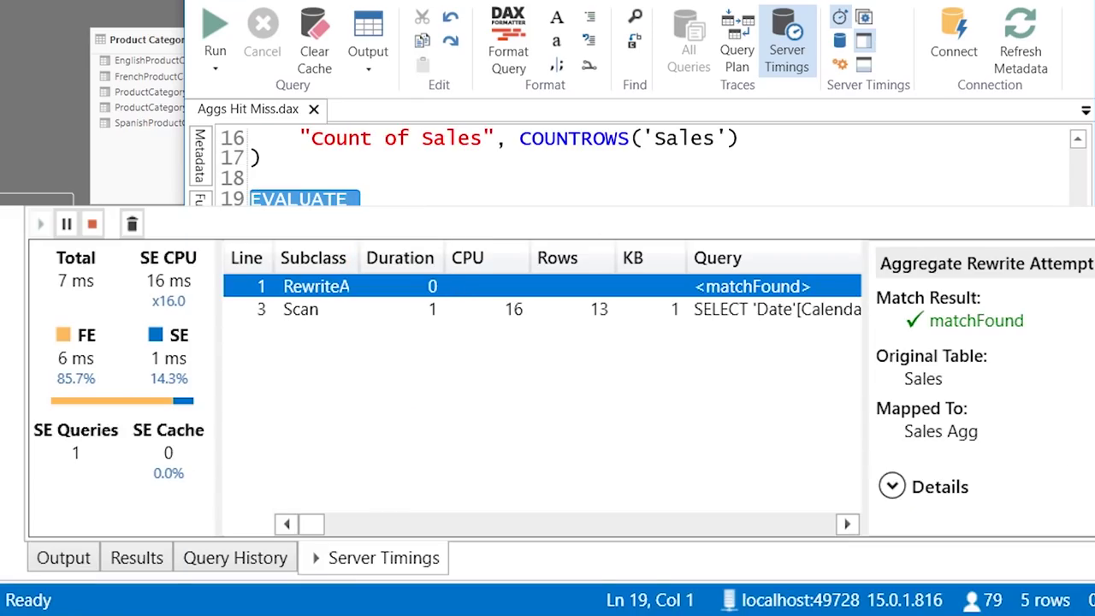
left_click(359, 319)
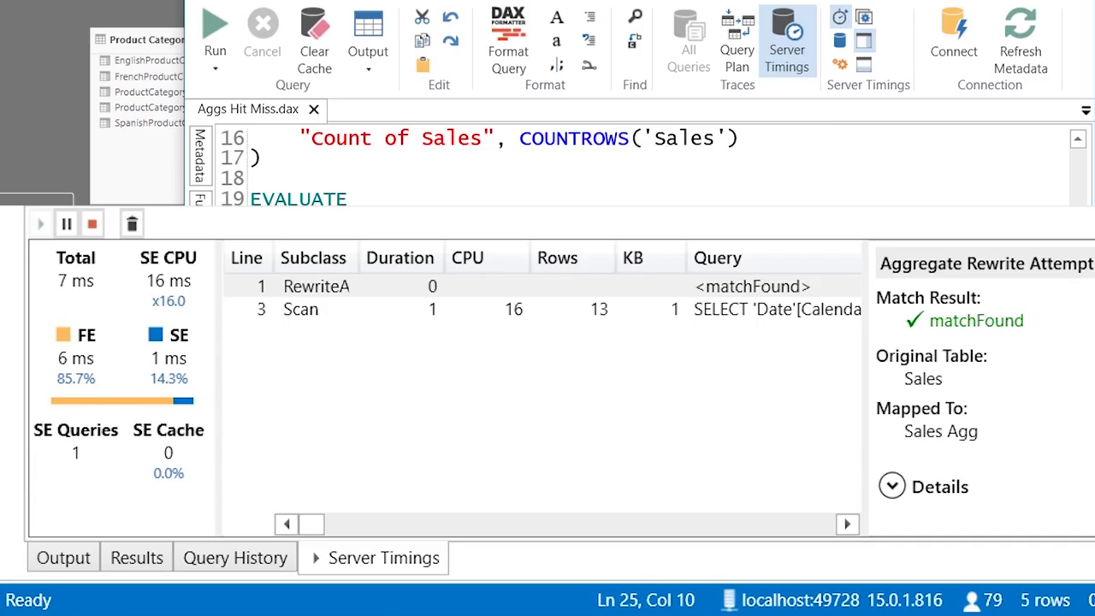
left_click(148, 16)
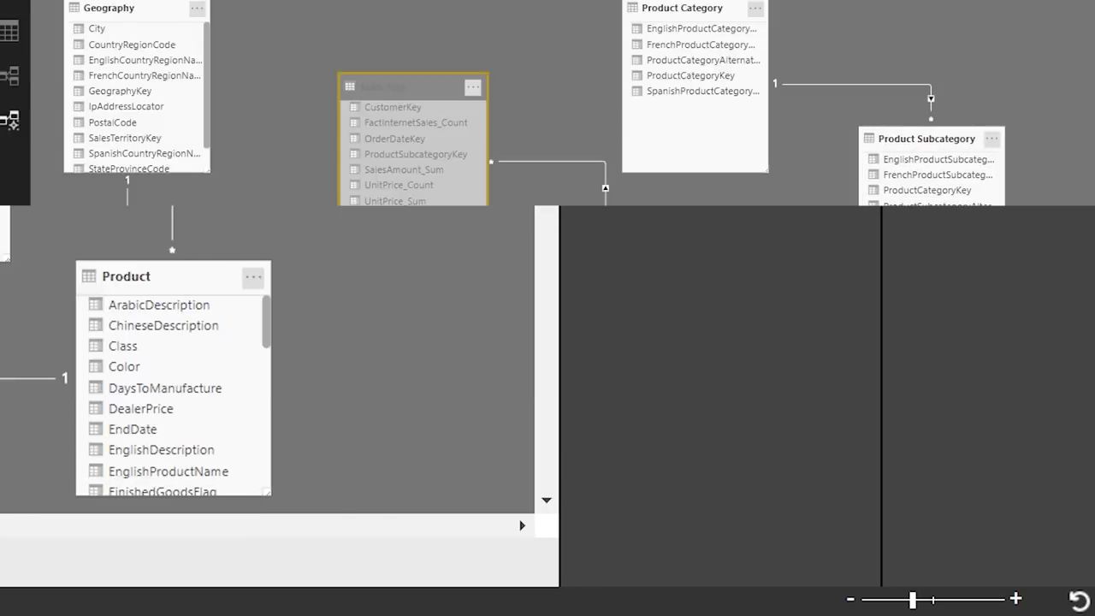
key("alt+Tab")
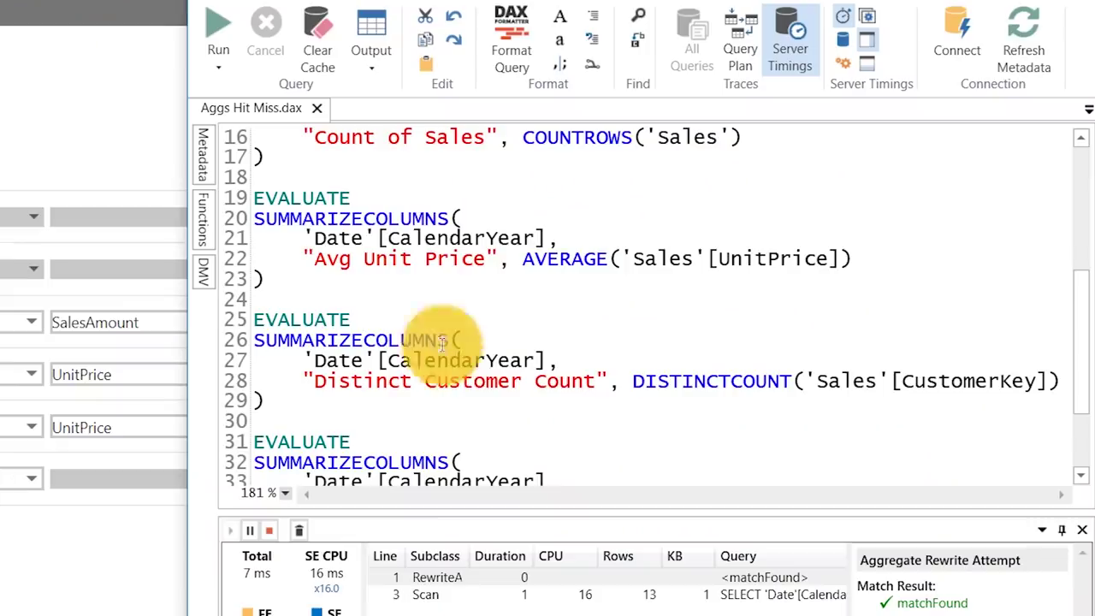
Step: Run only the Distinct Customer Count query, which counts distinct CustomerKey values by CalendarYear
left_click(403, 416)
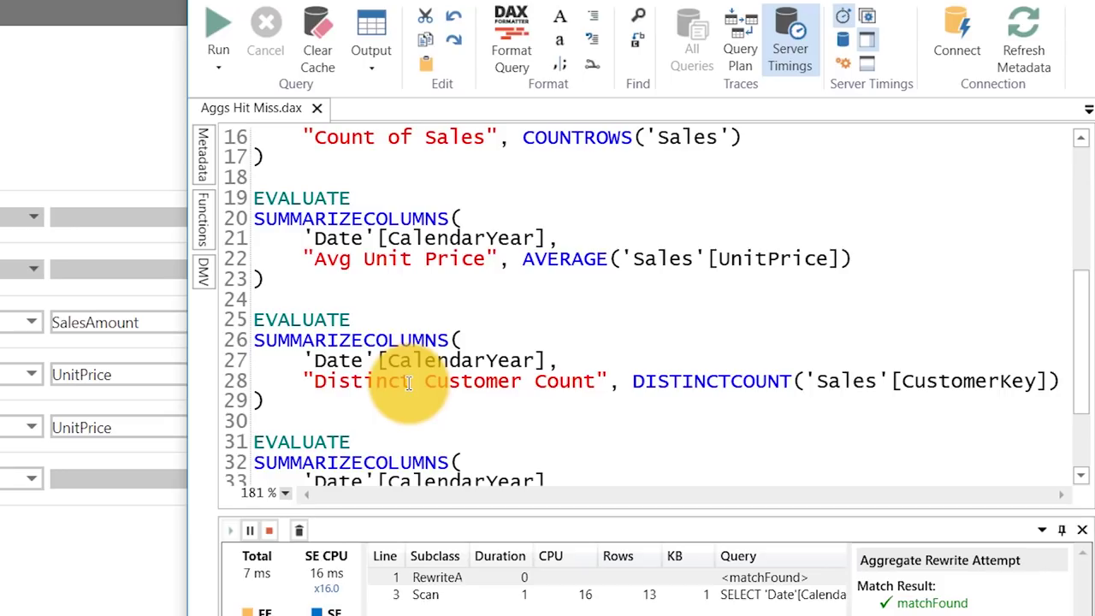
key("shift+Up")
key("shift+Up")
key("shift+Up")
key("shift+Up")
key("shift+Up")
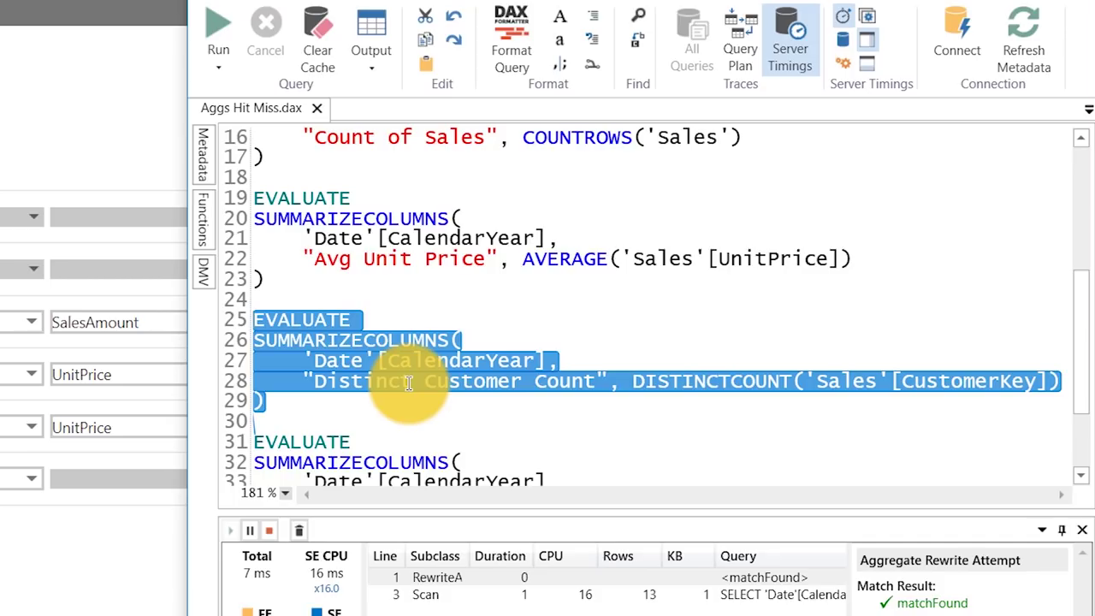
key("F5")
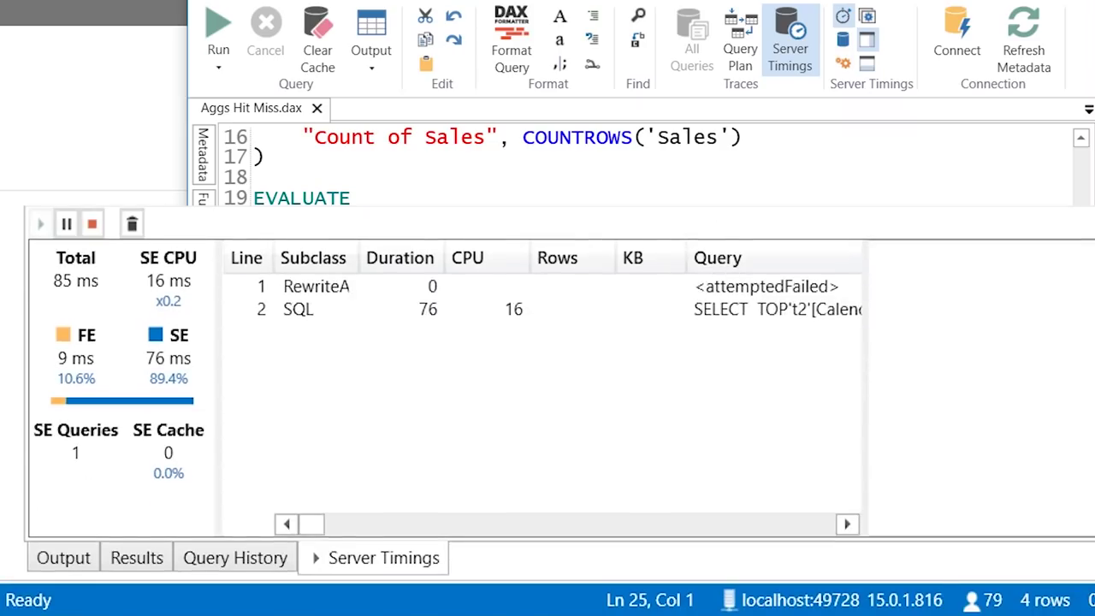
Step: Examine the SQL statement's DISTINCT count and the aggregate rewrite attempt in the query's server timings
left_click(378, 317)
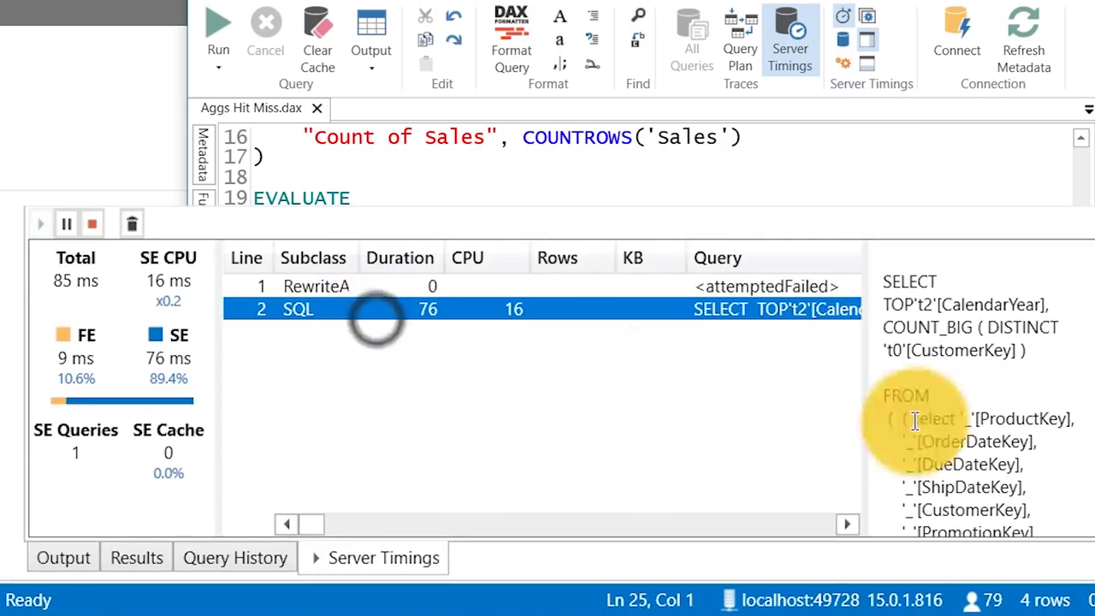
left_click(1000, 328)
left_click_drag(999, 329, 1063, 330)
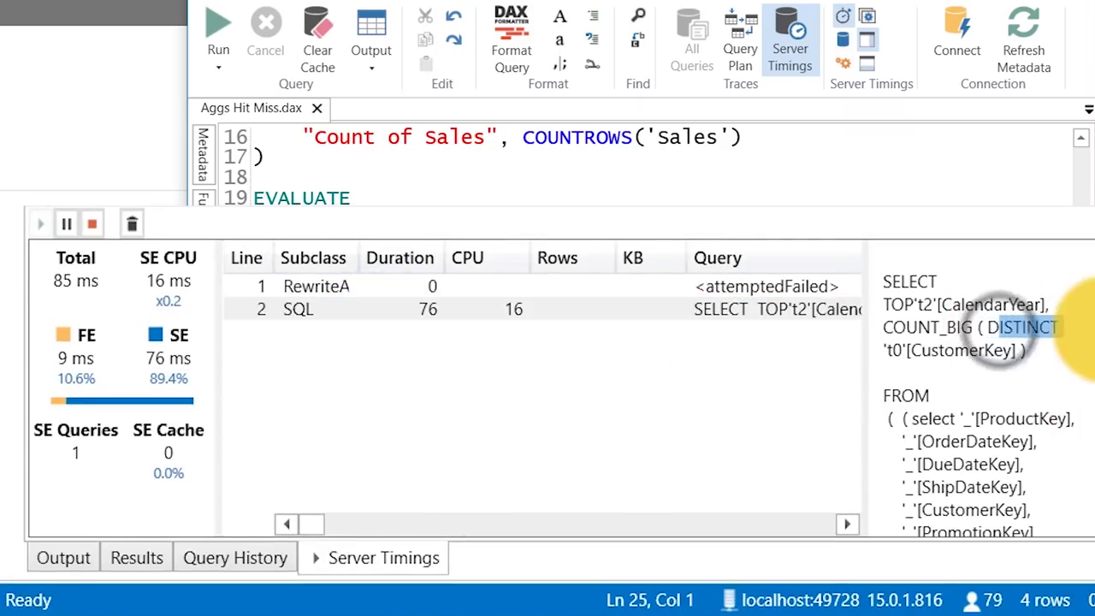
left_click(310, 294)
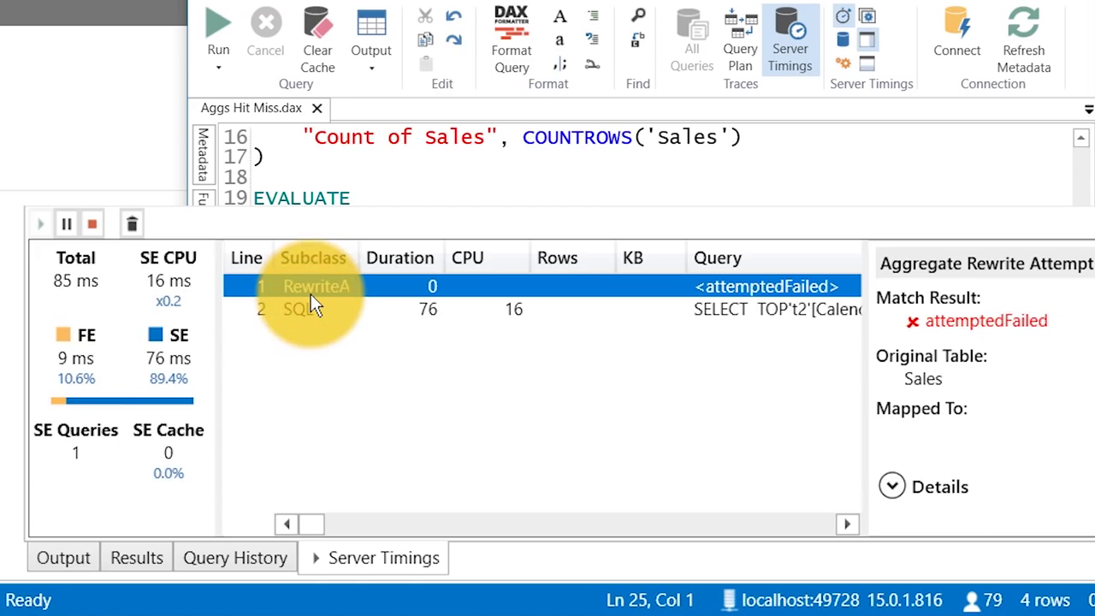
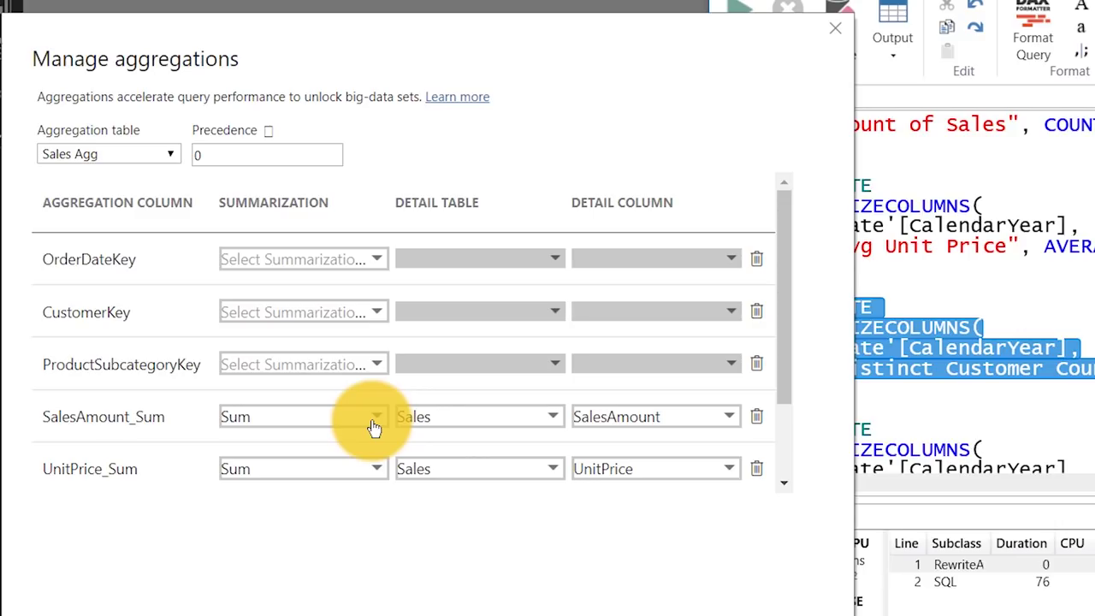
Step: In the Sales Agg aggregations, set OrderDateKey to GroupBy with detail table Sales and detail column OrderDateKey
left_click(328, 259)
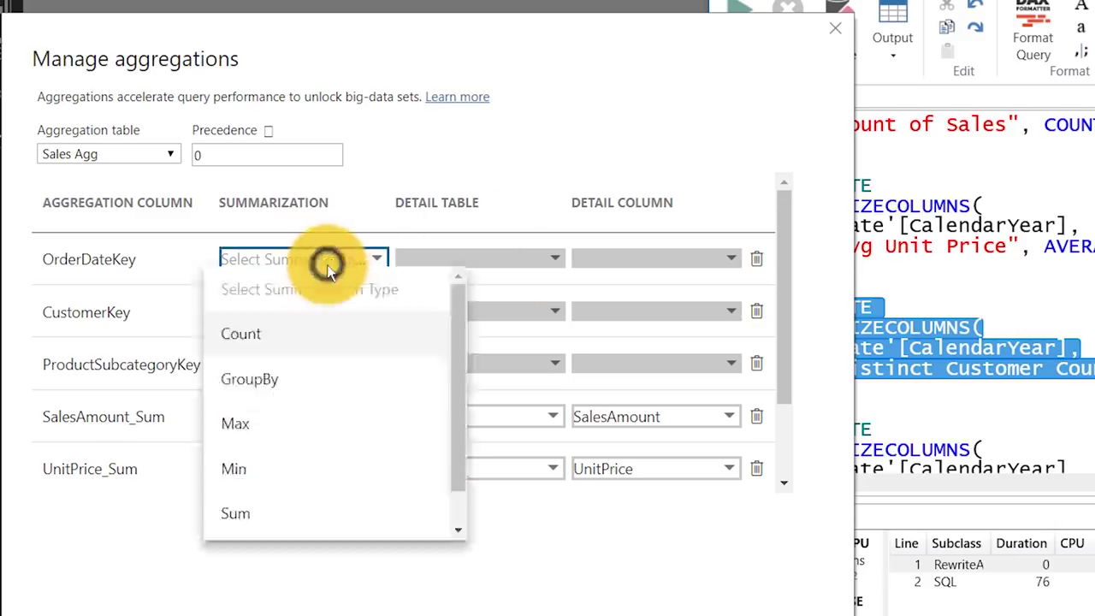
left_click(295, 379)
left_click(504, 267)
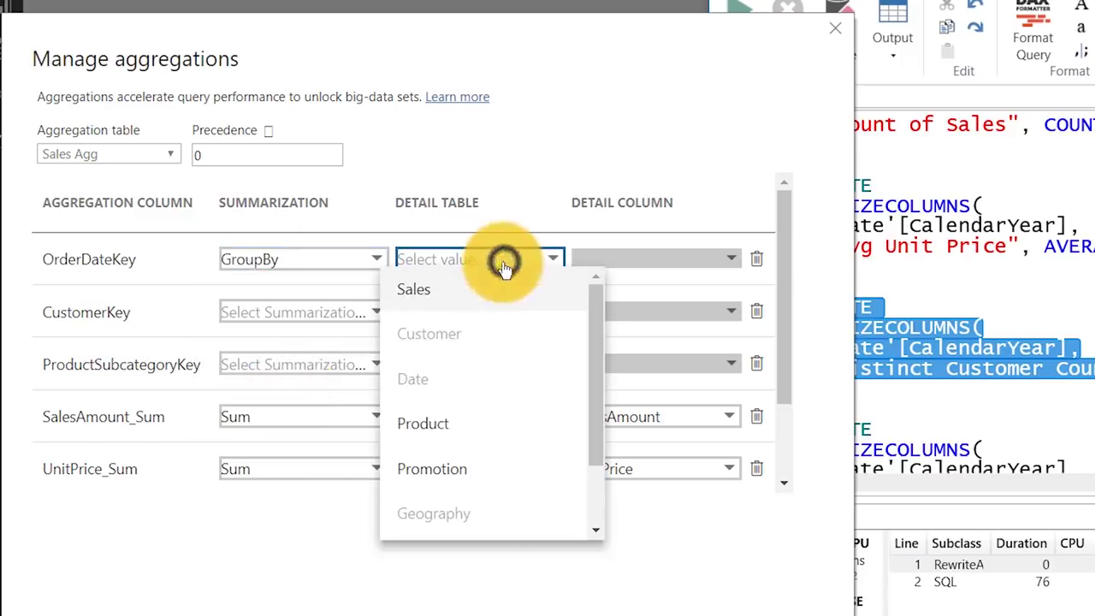
left_click(483, 291)
left_click(626, 261)
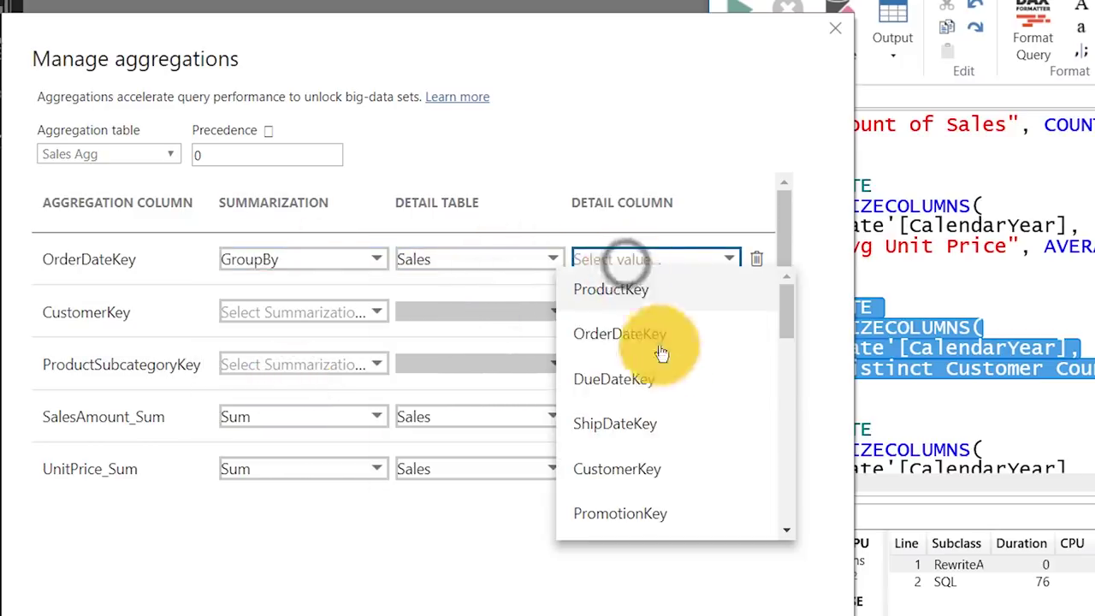
left_click(689, 335)
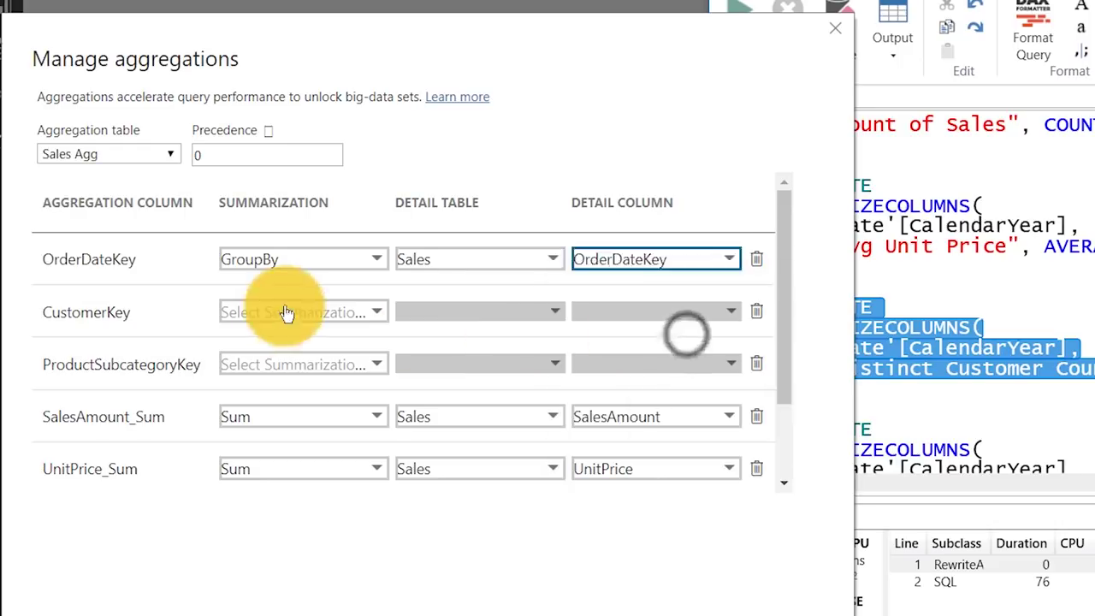
Step: Set the CustomerKey aggregation to GroupBy with detail table Sales and detail column CustomerKey
left_click(287, 314)
left_click(280, 432)
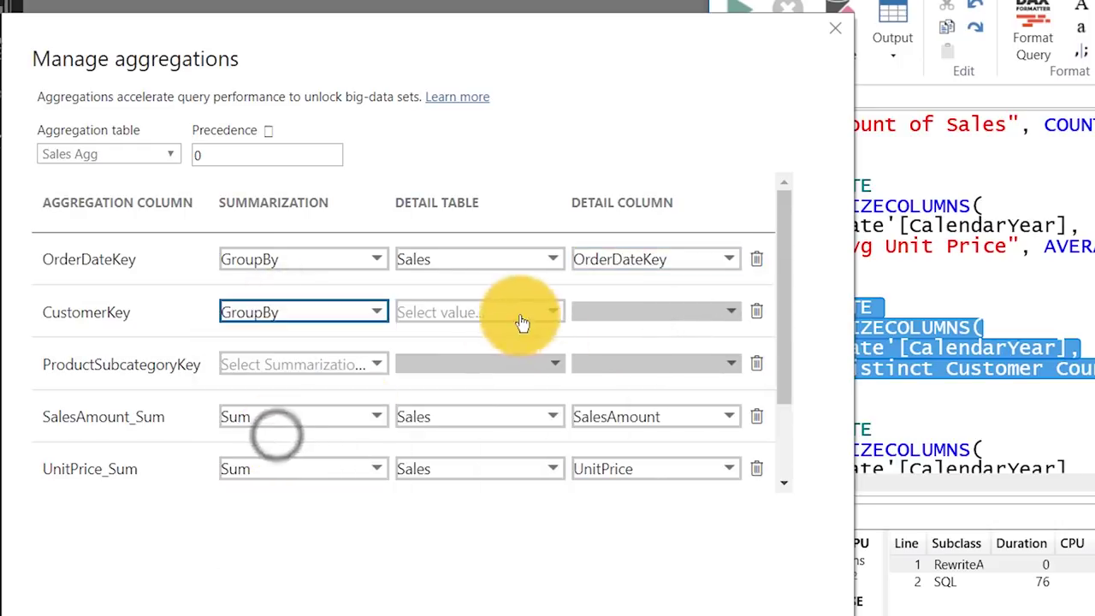
left_click(522, 322)
left_click(503, 347)
left_click(644, 318)
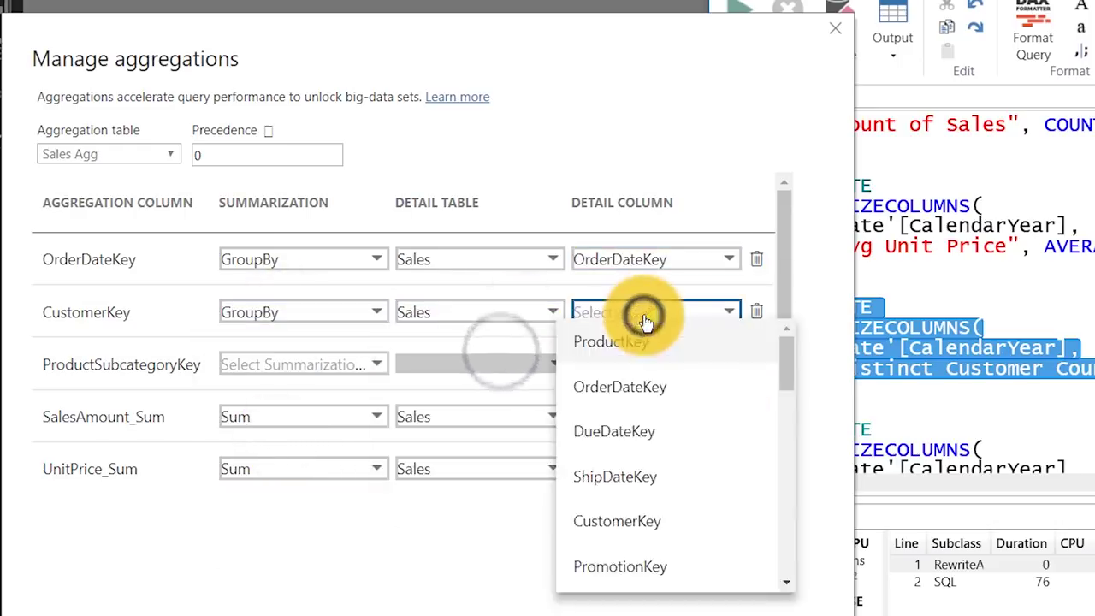
left_click(664, 390)
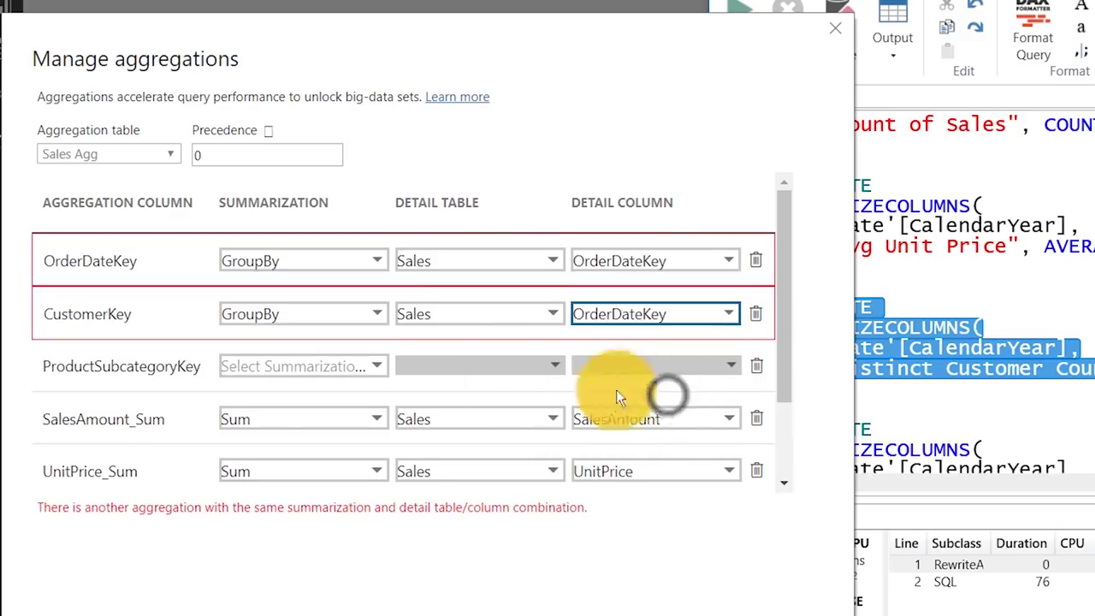
left_click(641, 324)
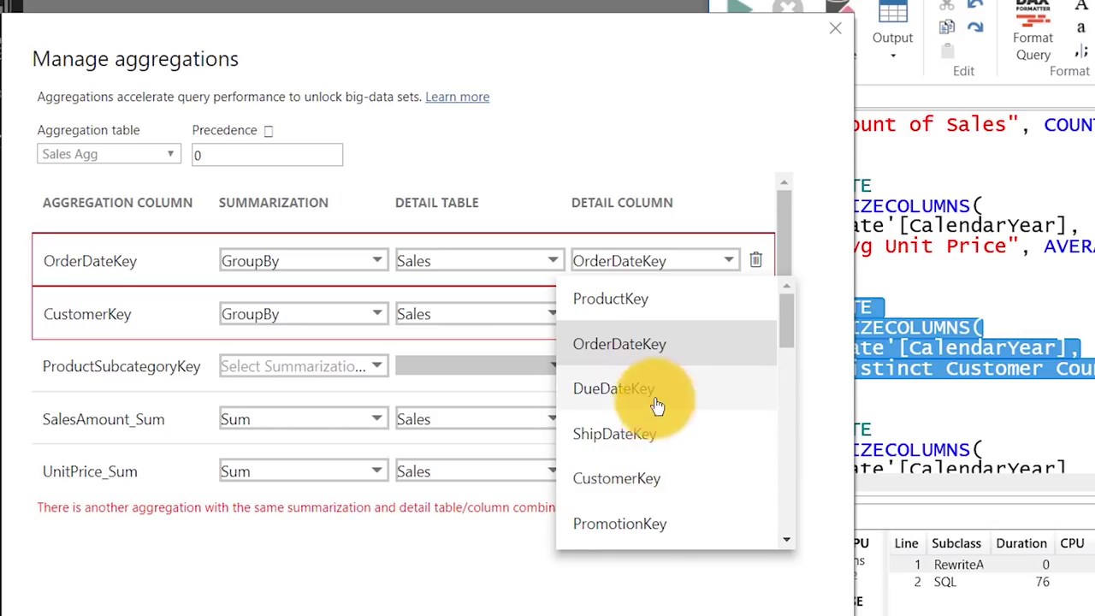
left_click(634, 478)
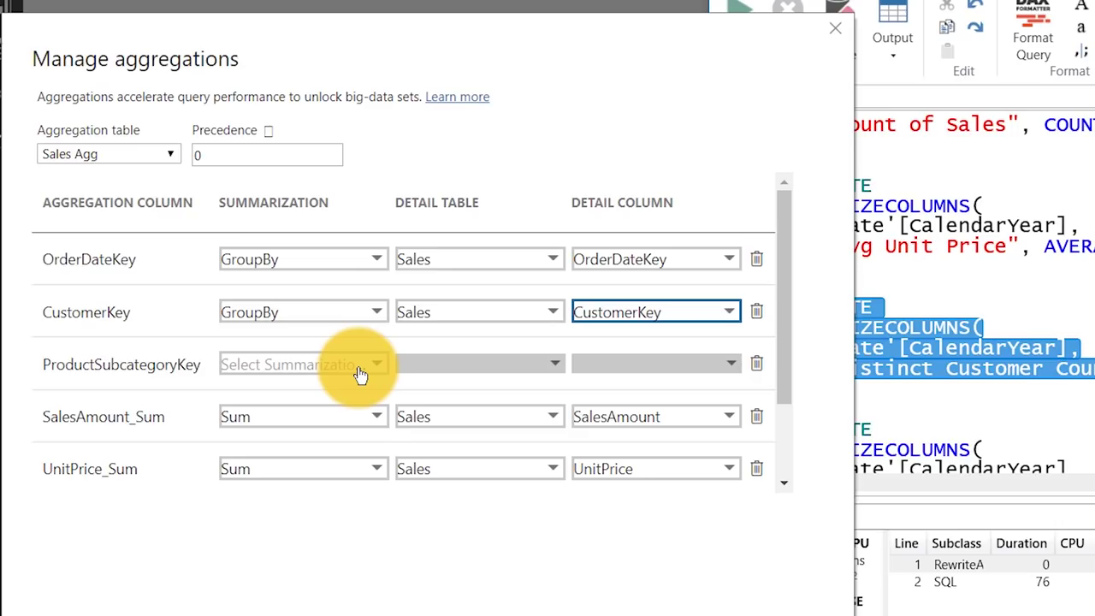
Step: Set ProductSubcategoryKey to GroupBy on the Product table's ProductSubcategoryKey column and apply the Sales Agg aggregations
left_click(359, 371)
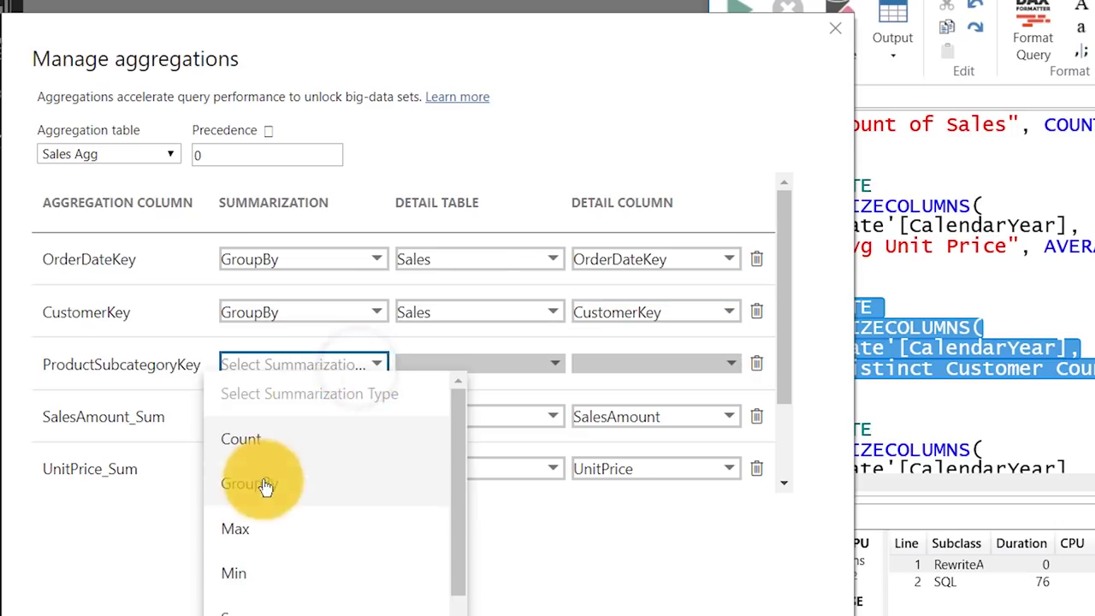
left_click(271, 487)
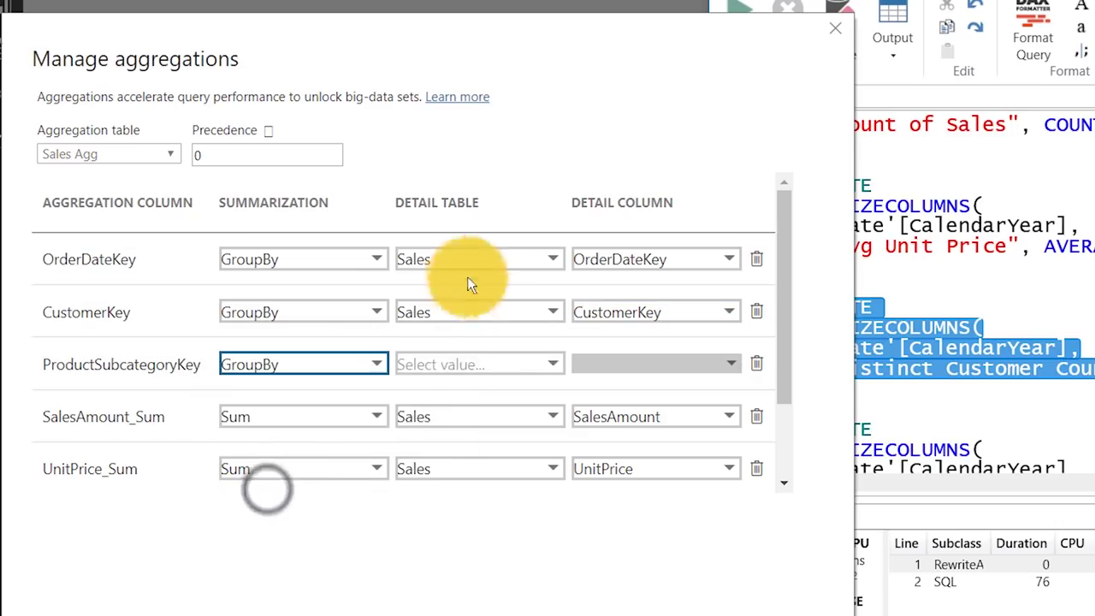
left_click(456, 366)
left_click(452, 529)
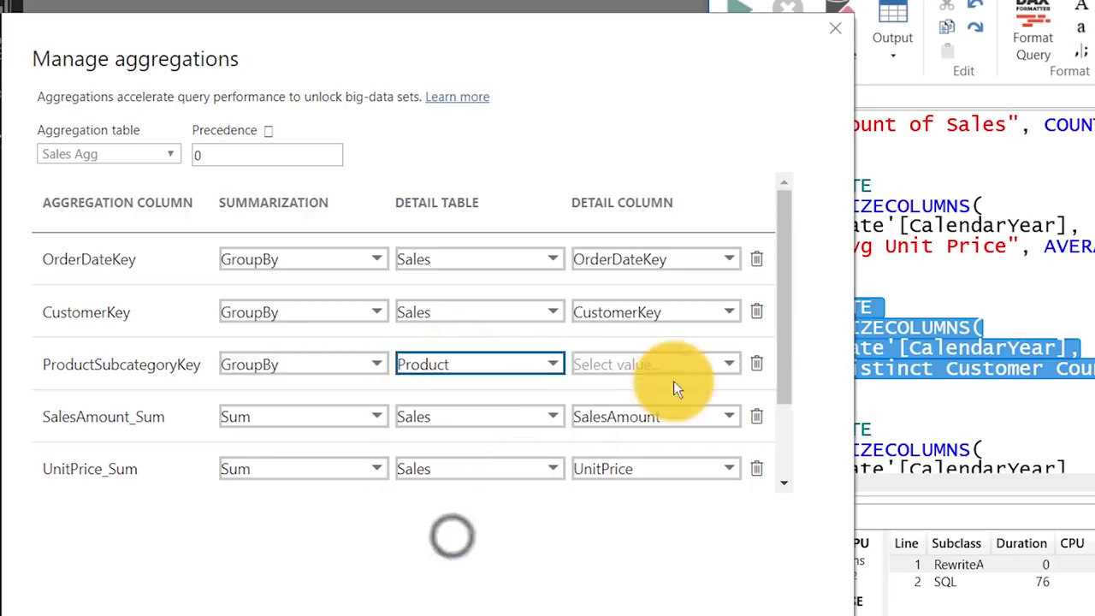
left_click(679, 367)
left_click(673, 482)
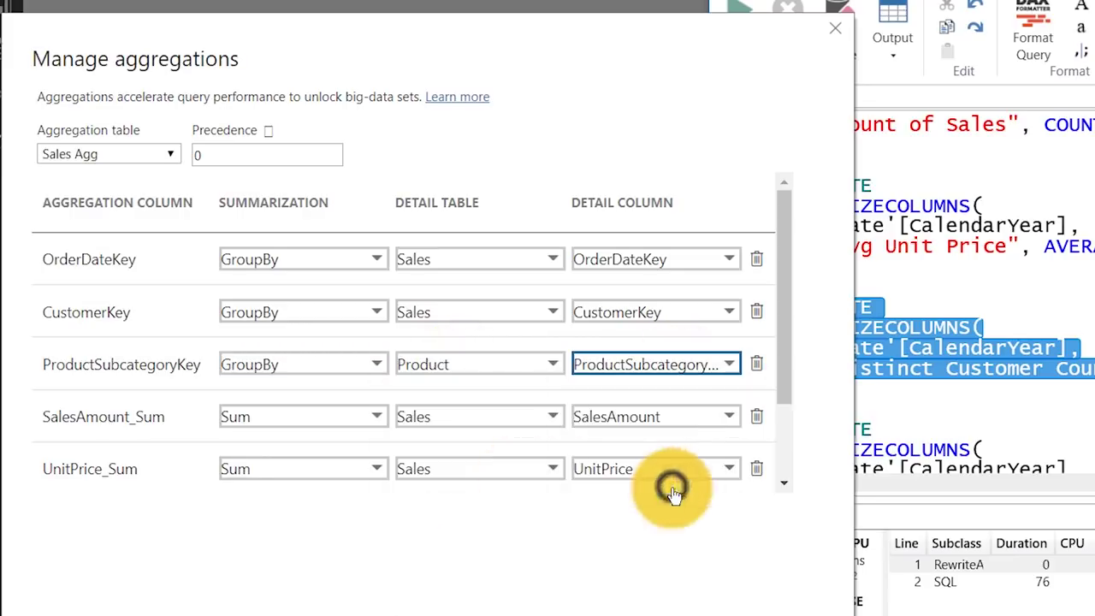
left_click(83, 327)
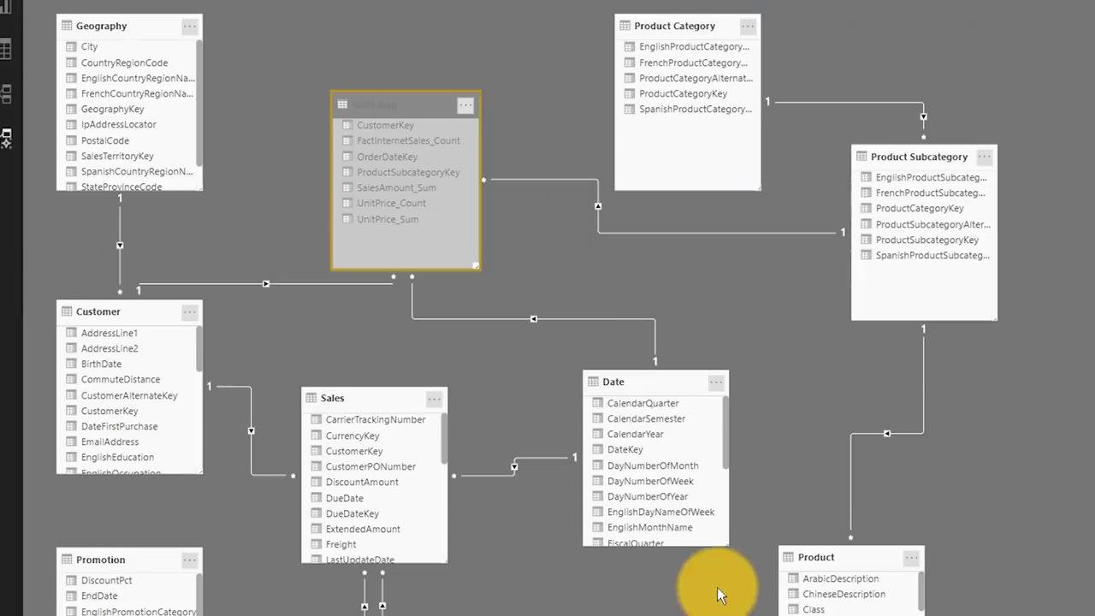
Step: Switch to DAX Studio, rerun the Distinct Customer Count query, and examine its scan and aggregate rewrite attempt
left_click(719, 595)
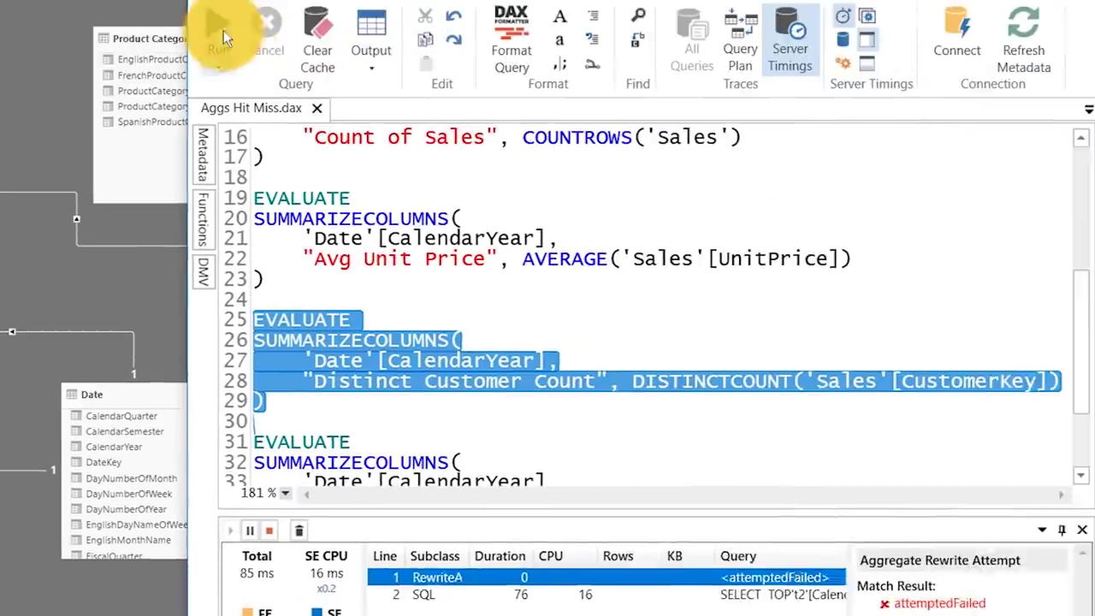
left_click(741, 14)
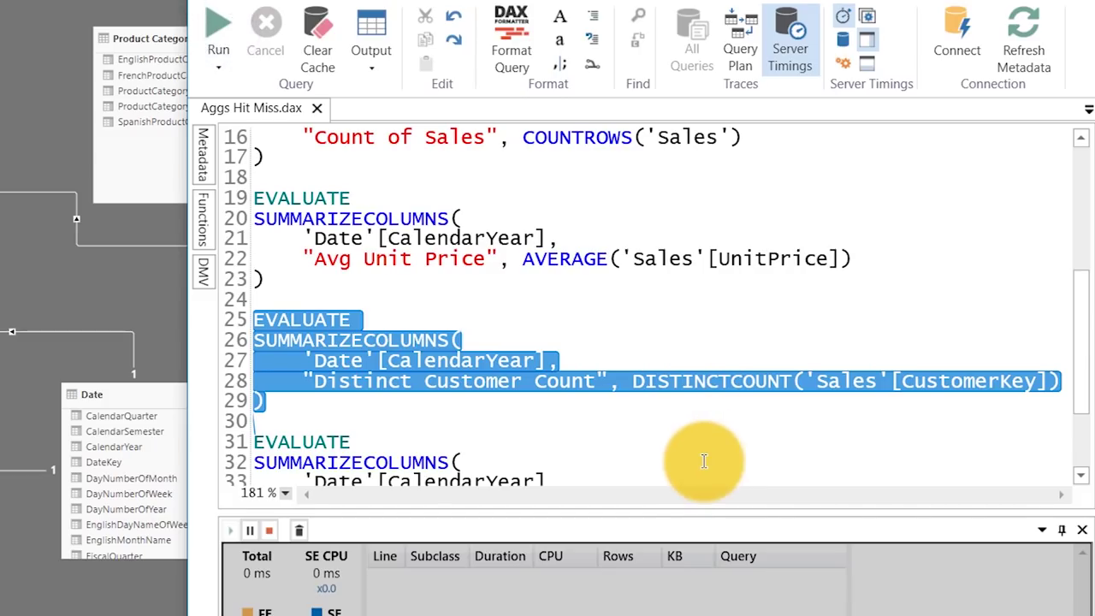
left_click(379, 309)
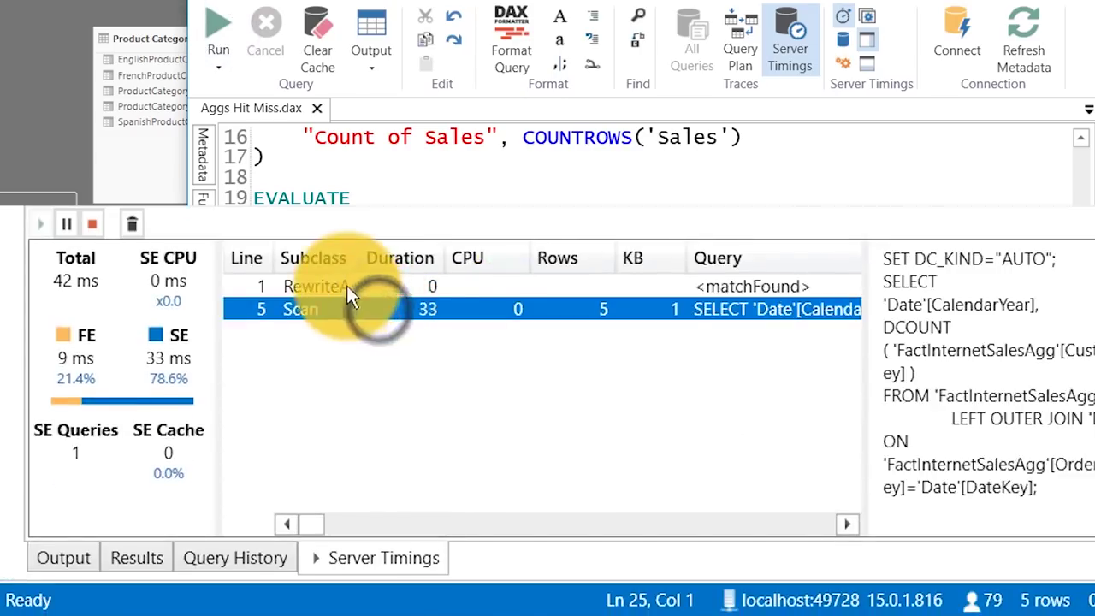
left_click(347, 286)
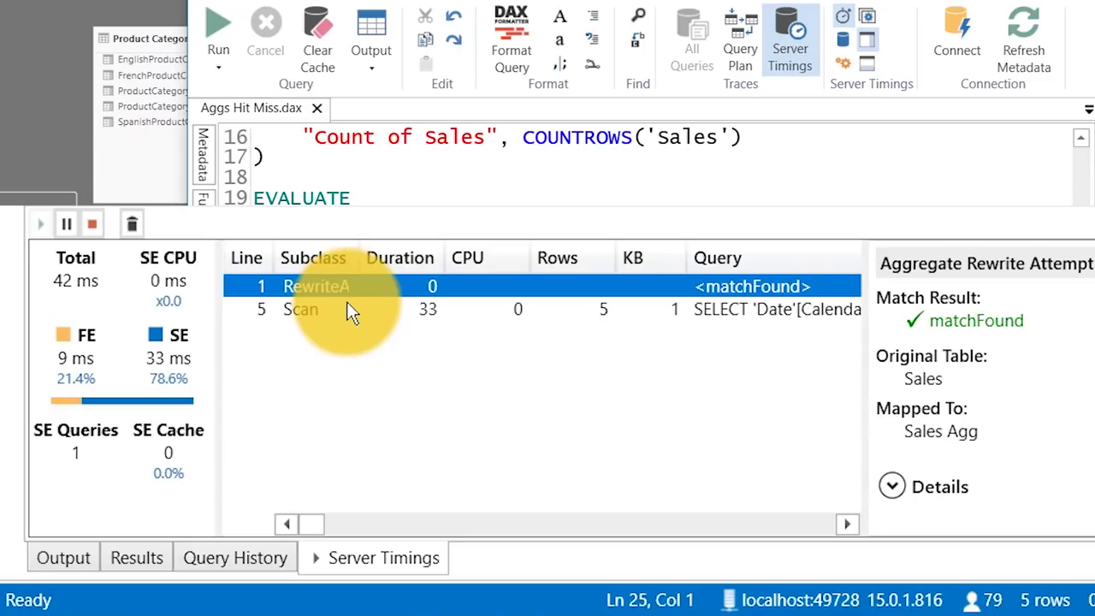
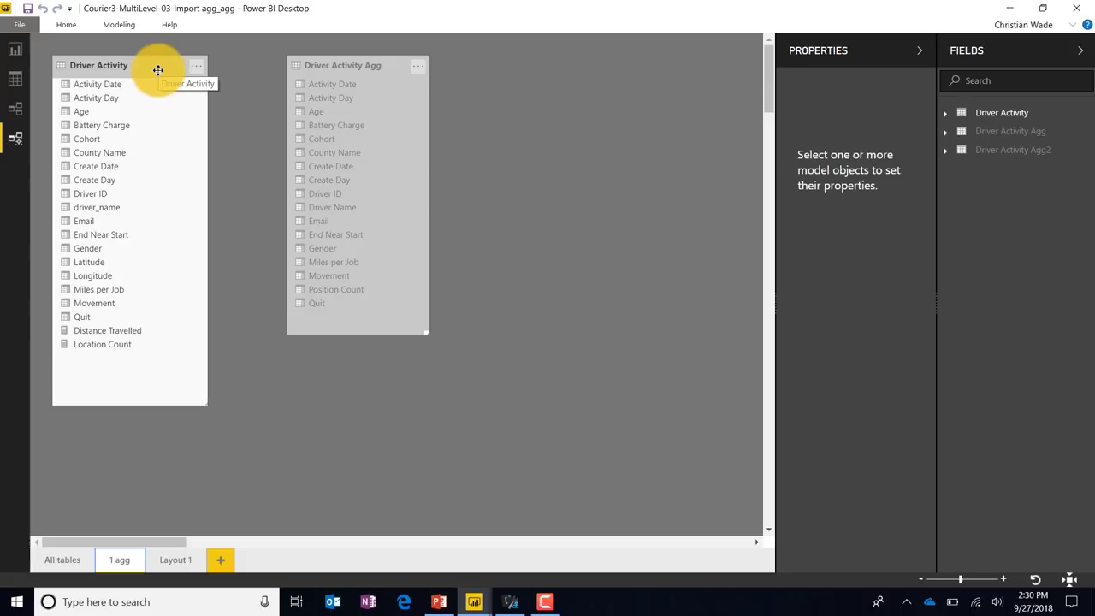
Step: View the properties of the Driver Activity table and the Driver Activity Agg table in the 1 agg layout
left_click(158, 70)
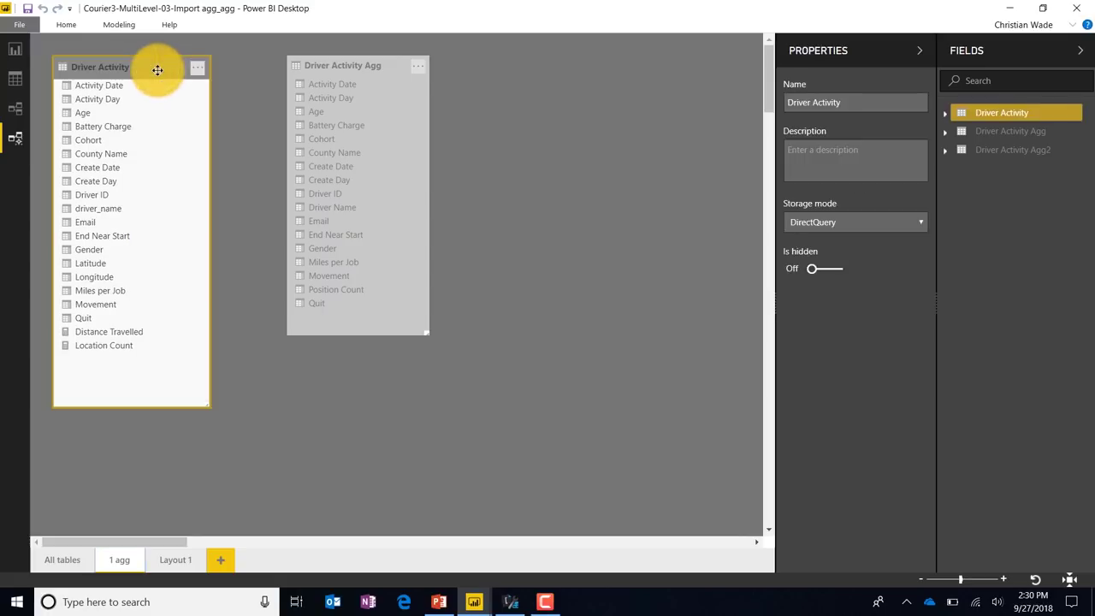
left_click(373, 69)
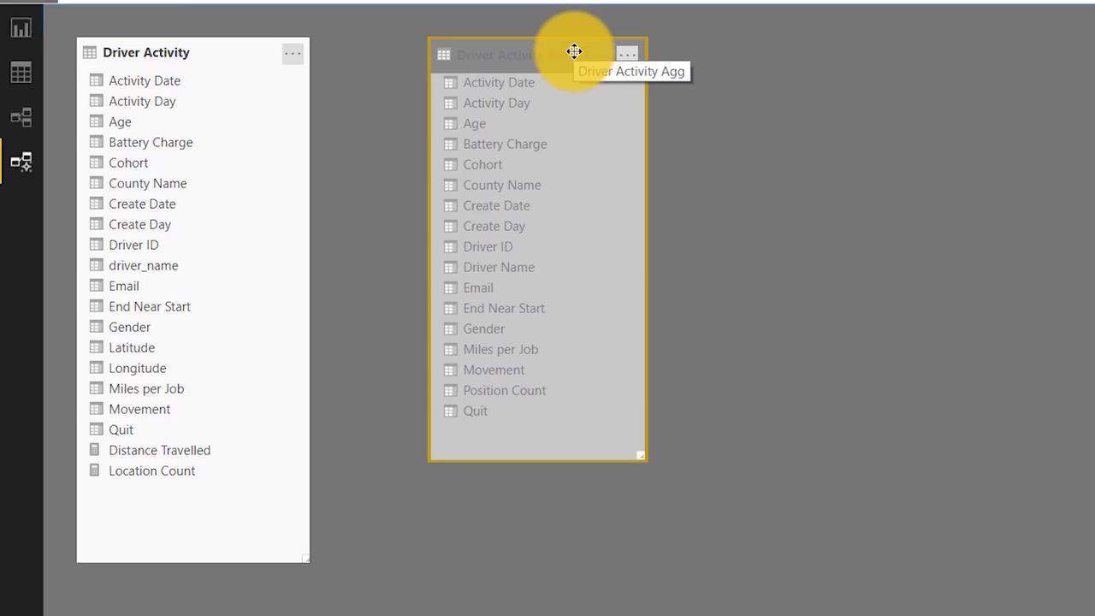
Step: Open the aggregation settings of the Driver Activity Agg table and review its summarizations, detail tables and detail columns
left_click(160, 46)
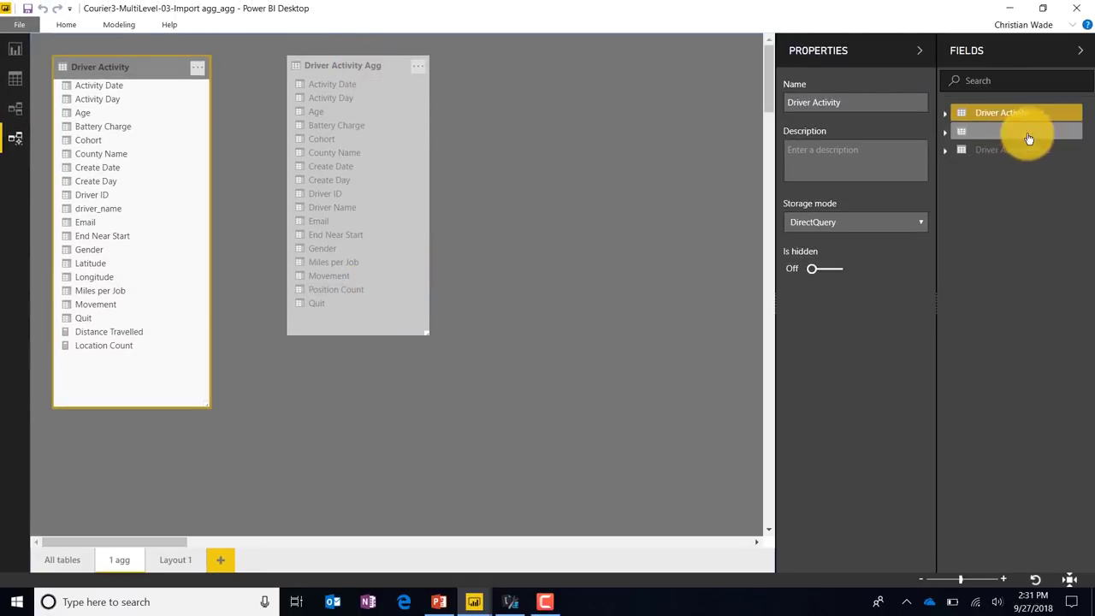
left_click(1027, 137)
right_click(1027, 137)
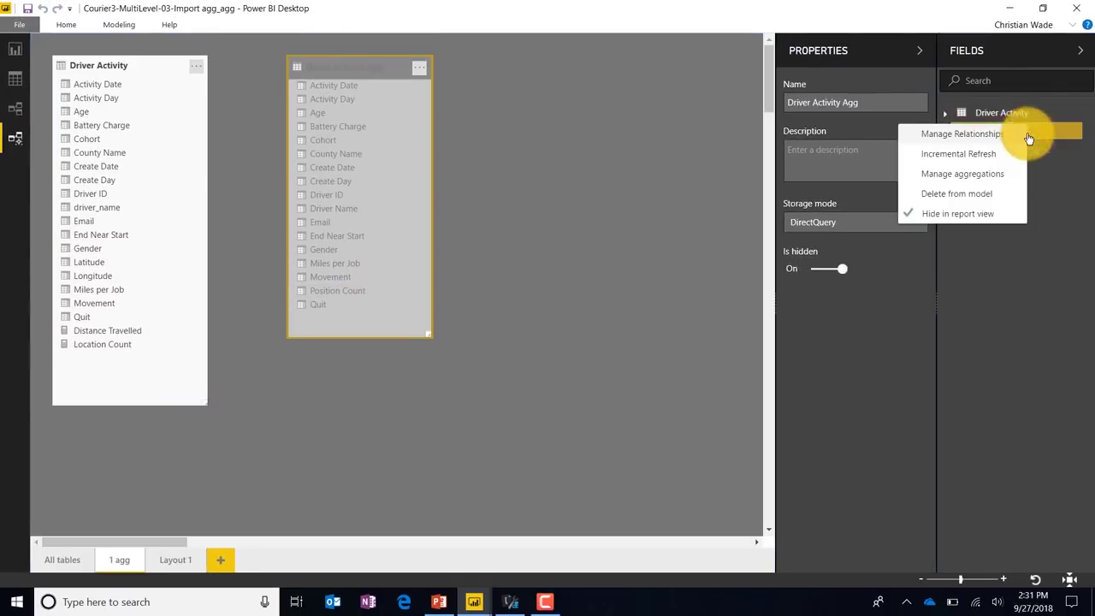
left_click(988, 178)
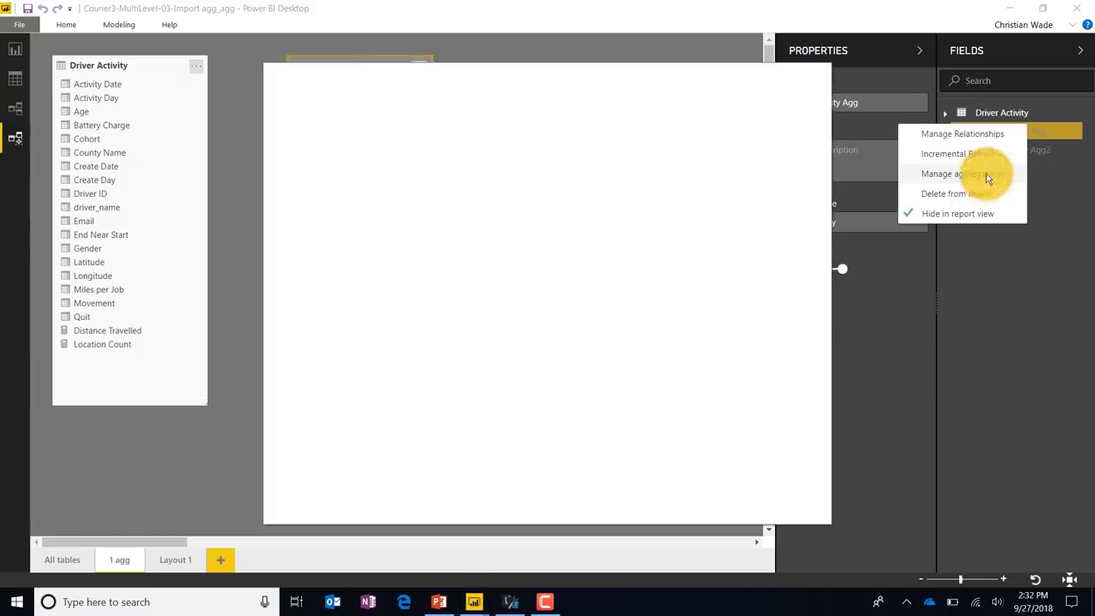
left_click_drag(359, 63, 582, 26)
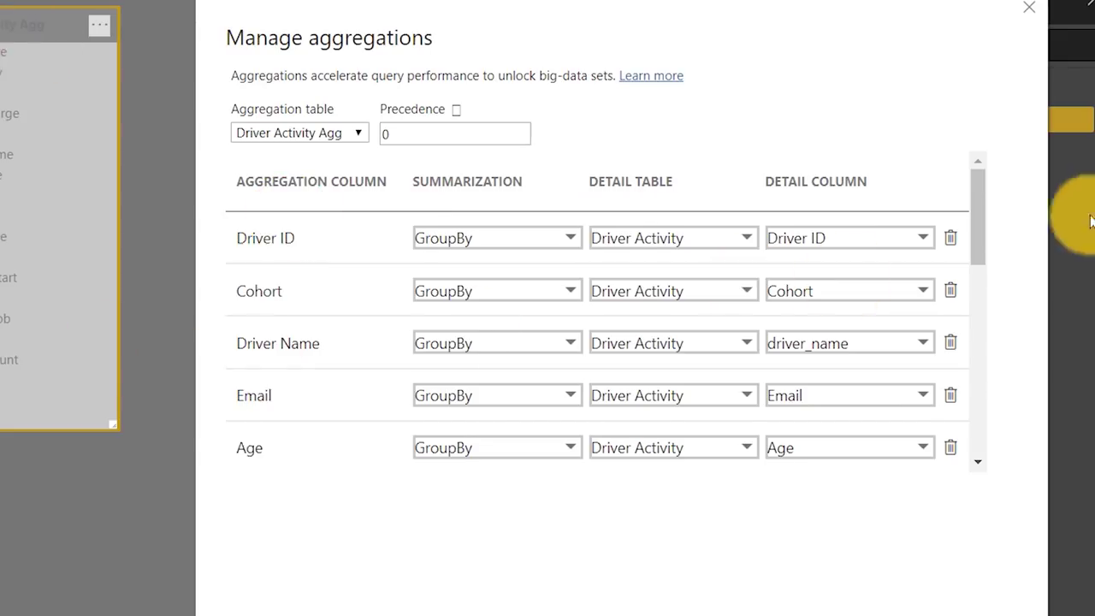
left_click_drag(978, 243, 993, 430)
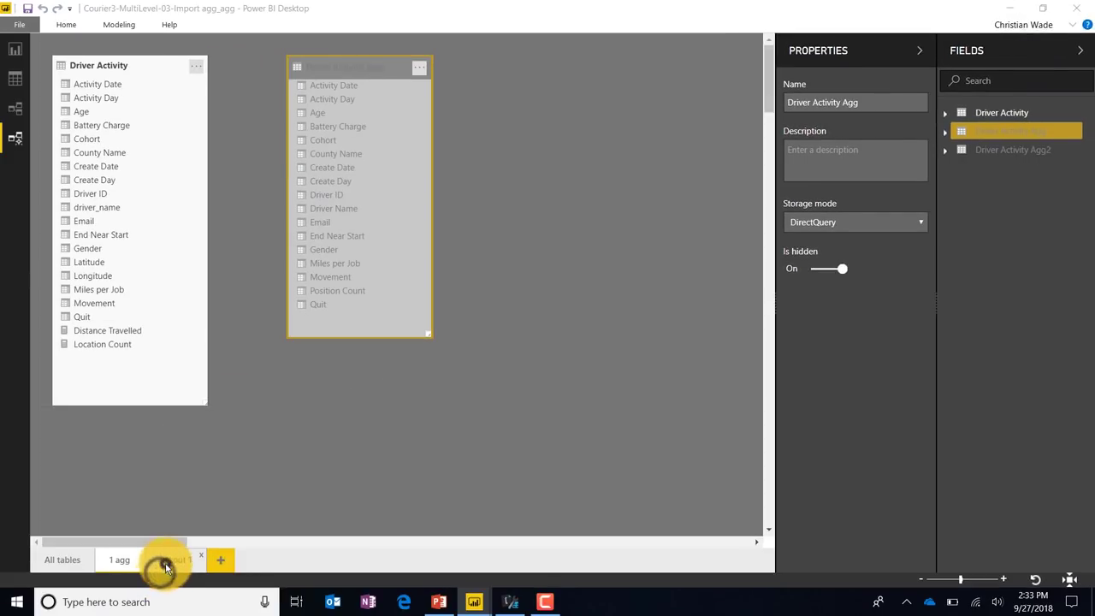
Step: Switch to Layout 1 and open the aggregation settings of the Driver Activity Agg2 table
left_click(167, 564)
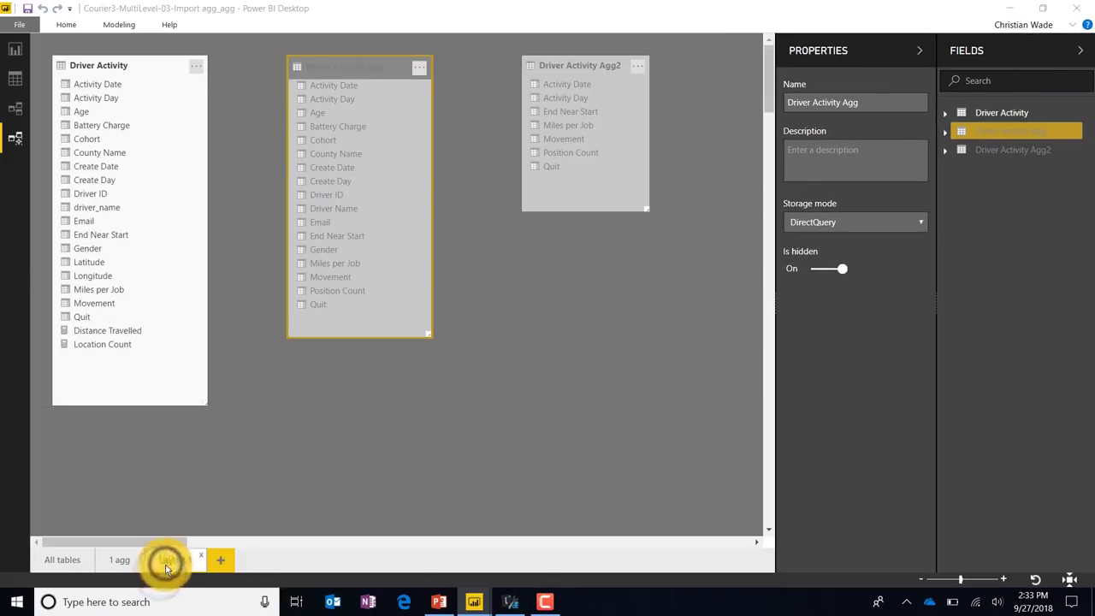
left_click(581, 66)
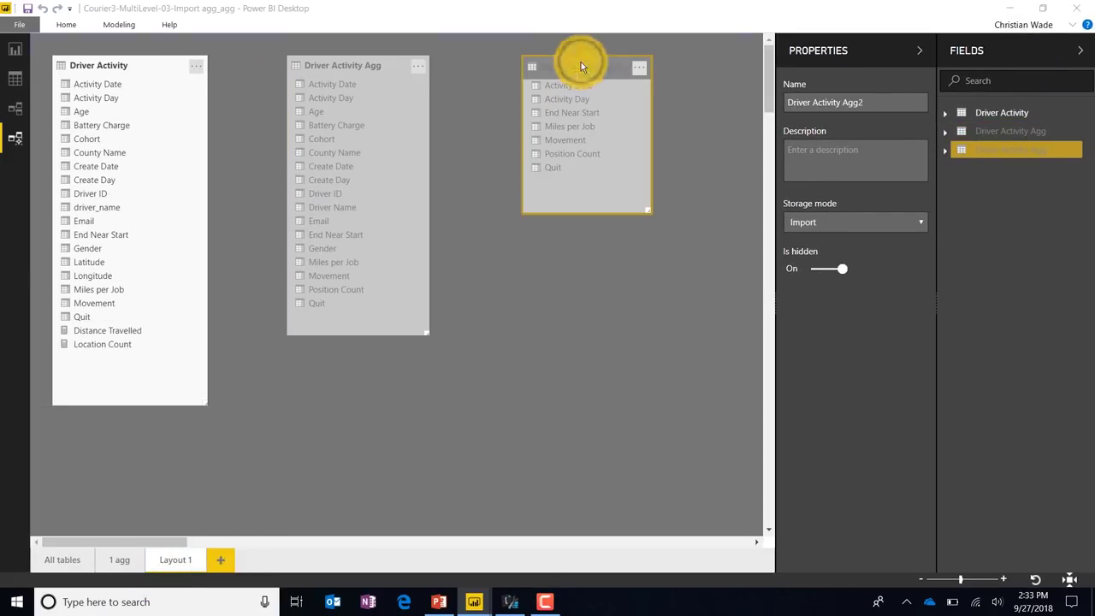
right_click(1039, 151)
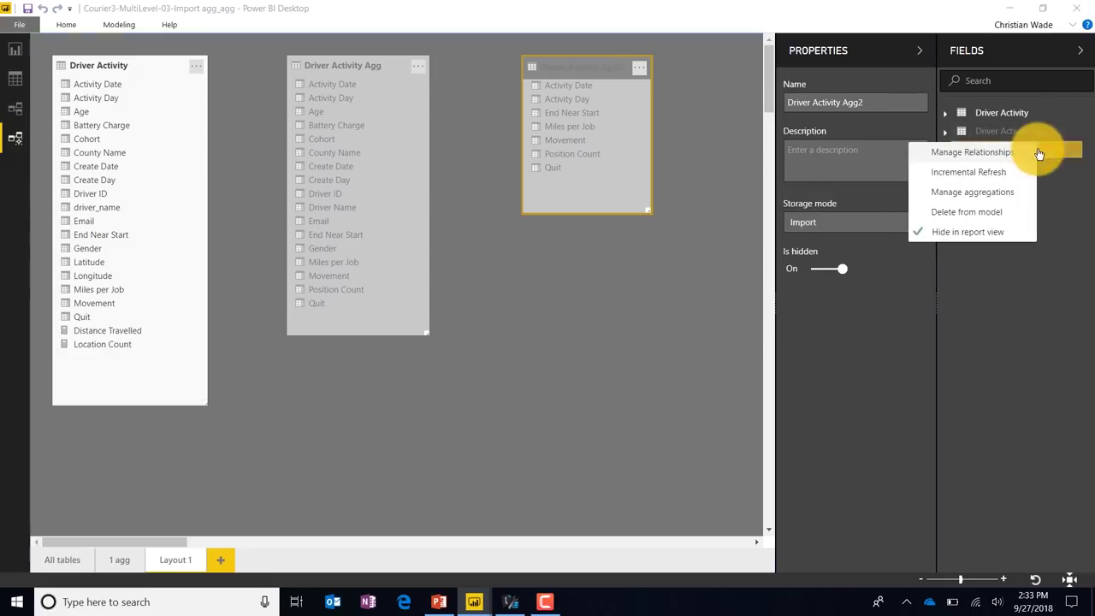
left_click(988, 194)
left_click_drag(489, 86, 736, 97)
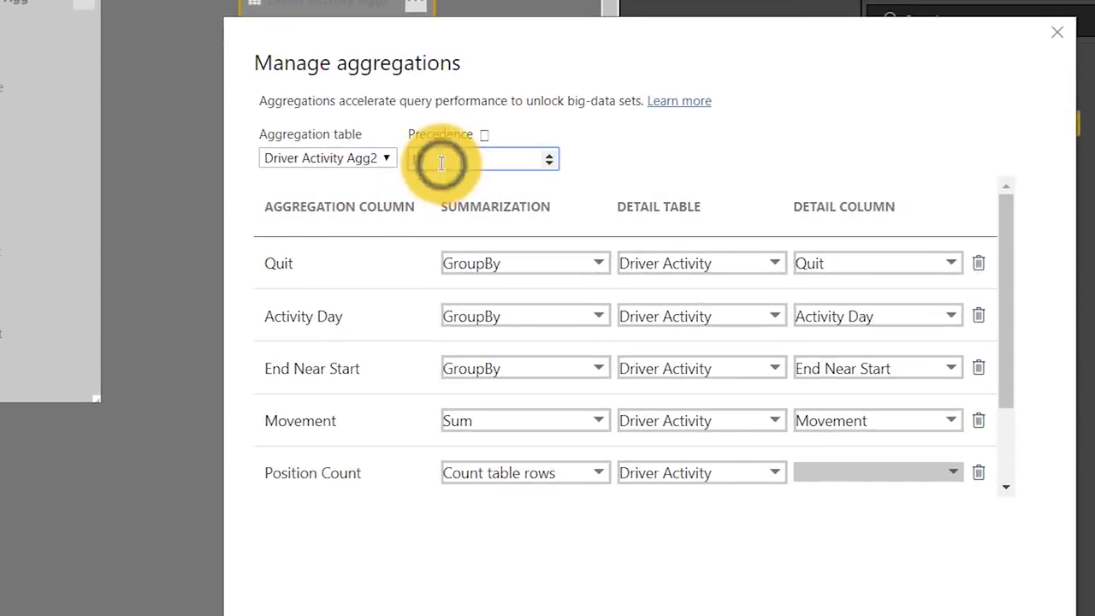
Step: Compare the precedence and aggregation mappings of Driver Activity Agg and Driver Activity Agg2, and close the aggregation settings
left_click(364, 159)
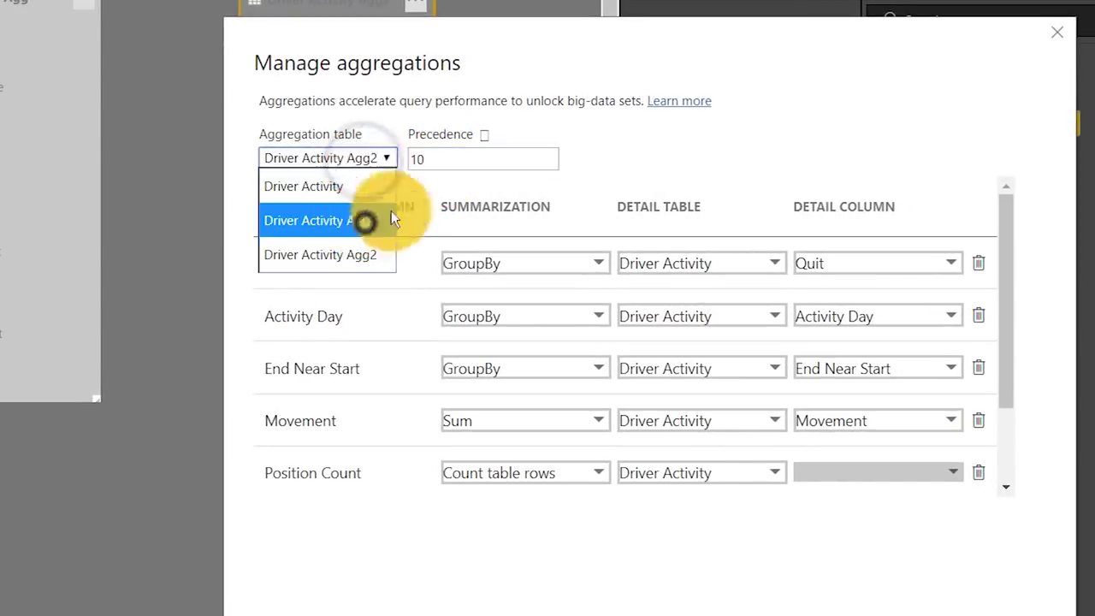
left_click(363, 221)
left_click(377, 160)
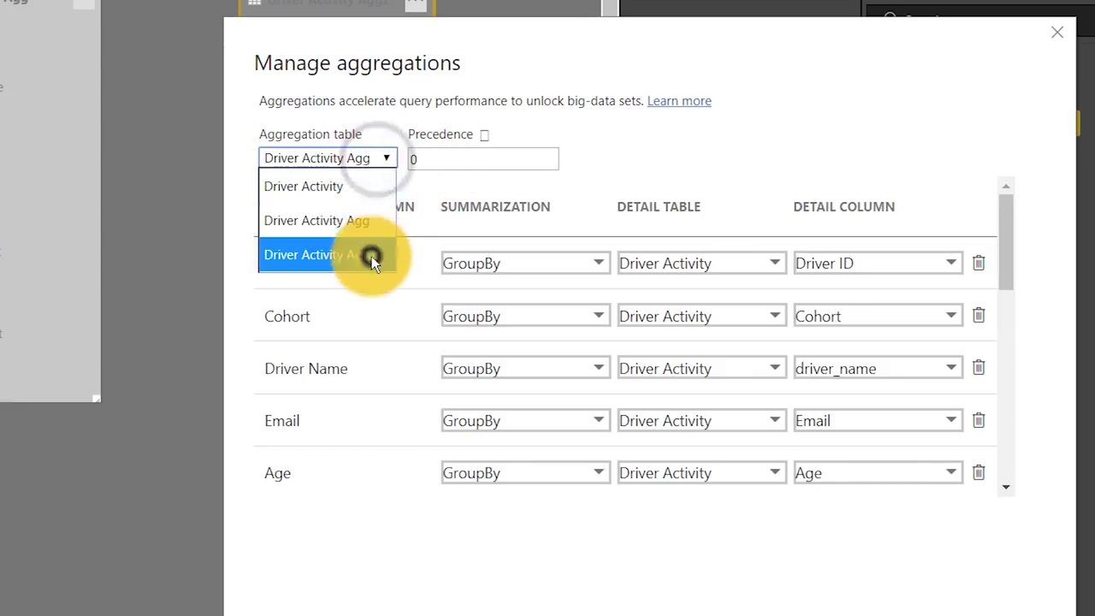
left_click(371, 254)
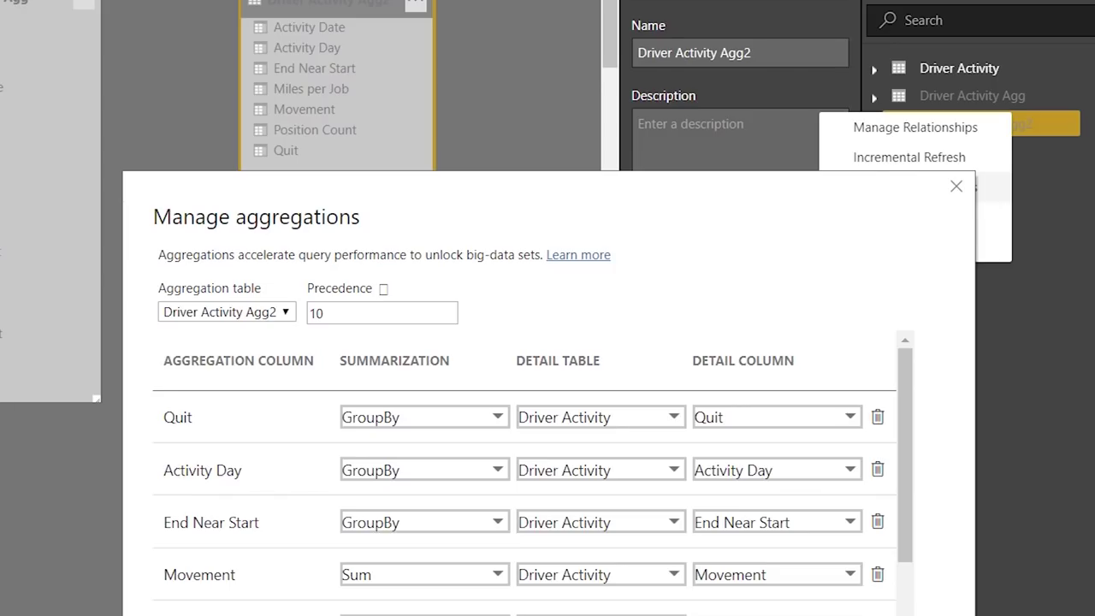
left_click(965, 195)
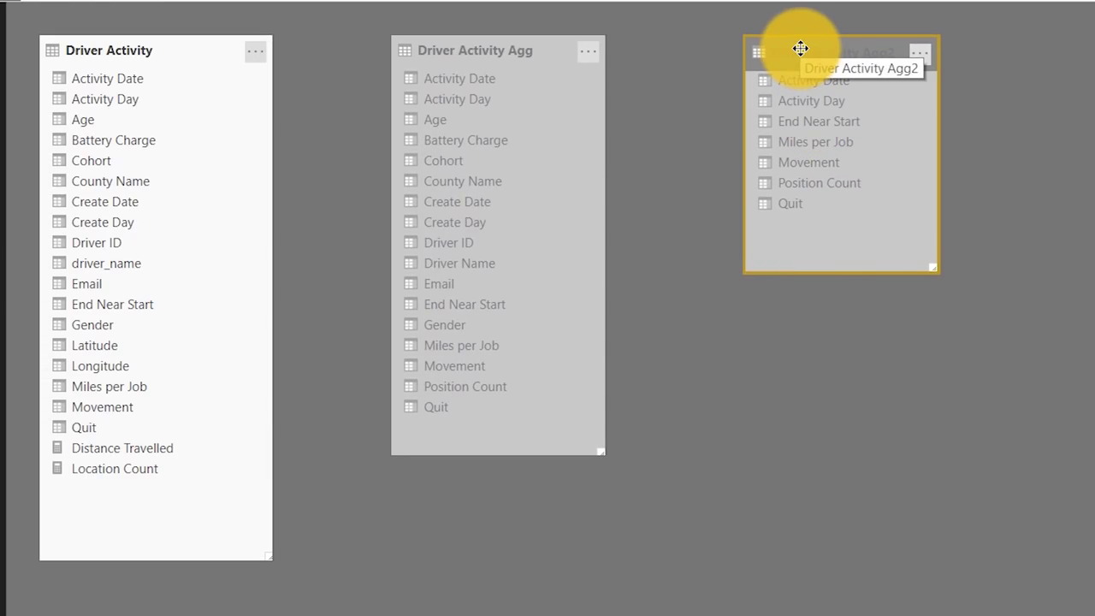
Step: Highlight the Driver Activity Agg table and the Driver Activity detail table in Layout 1 to review the aggregation levels
left_click(496, 42)
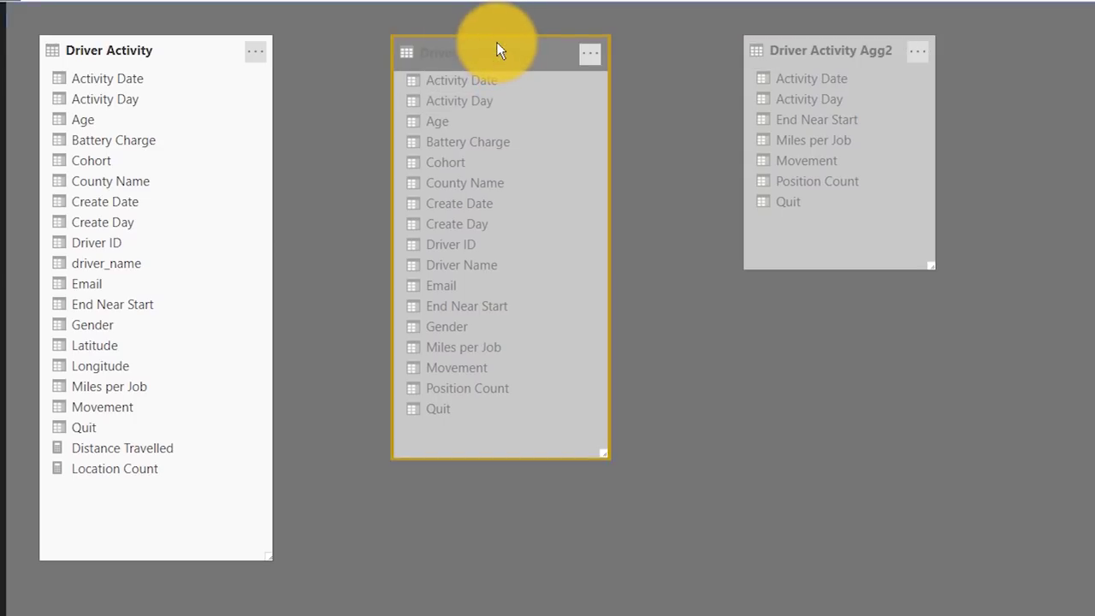
left_click(169, 58)
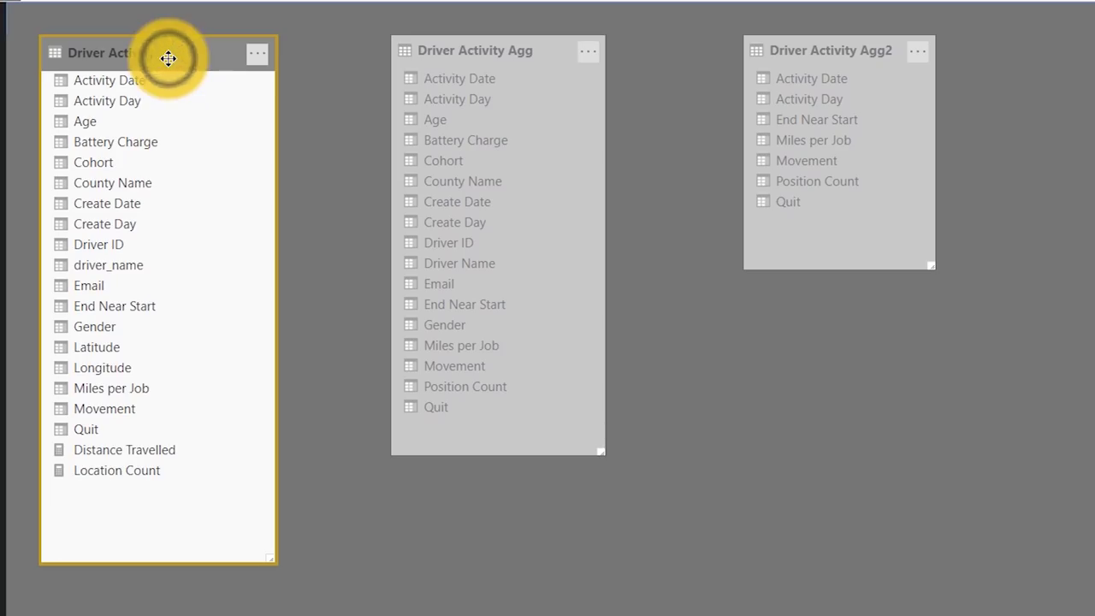